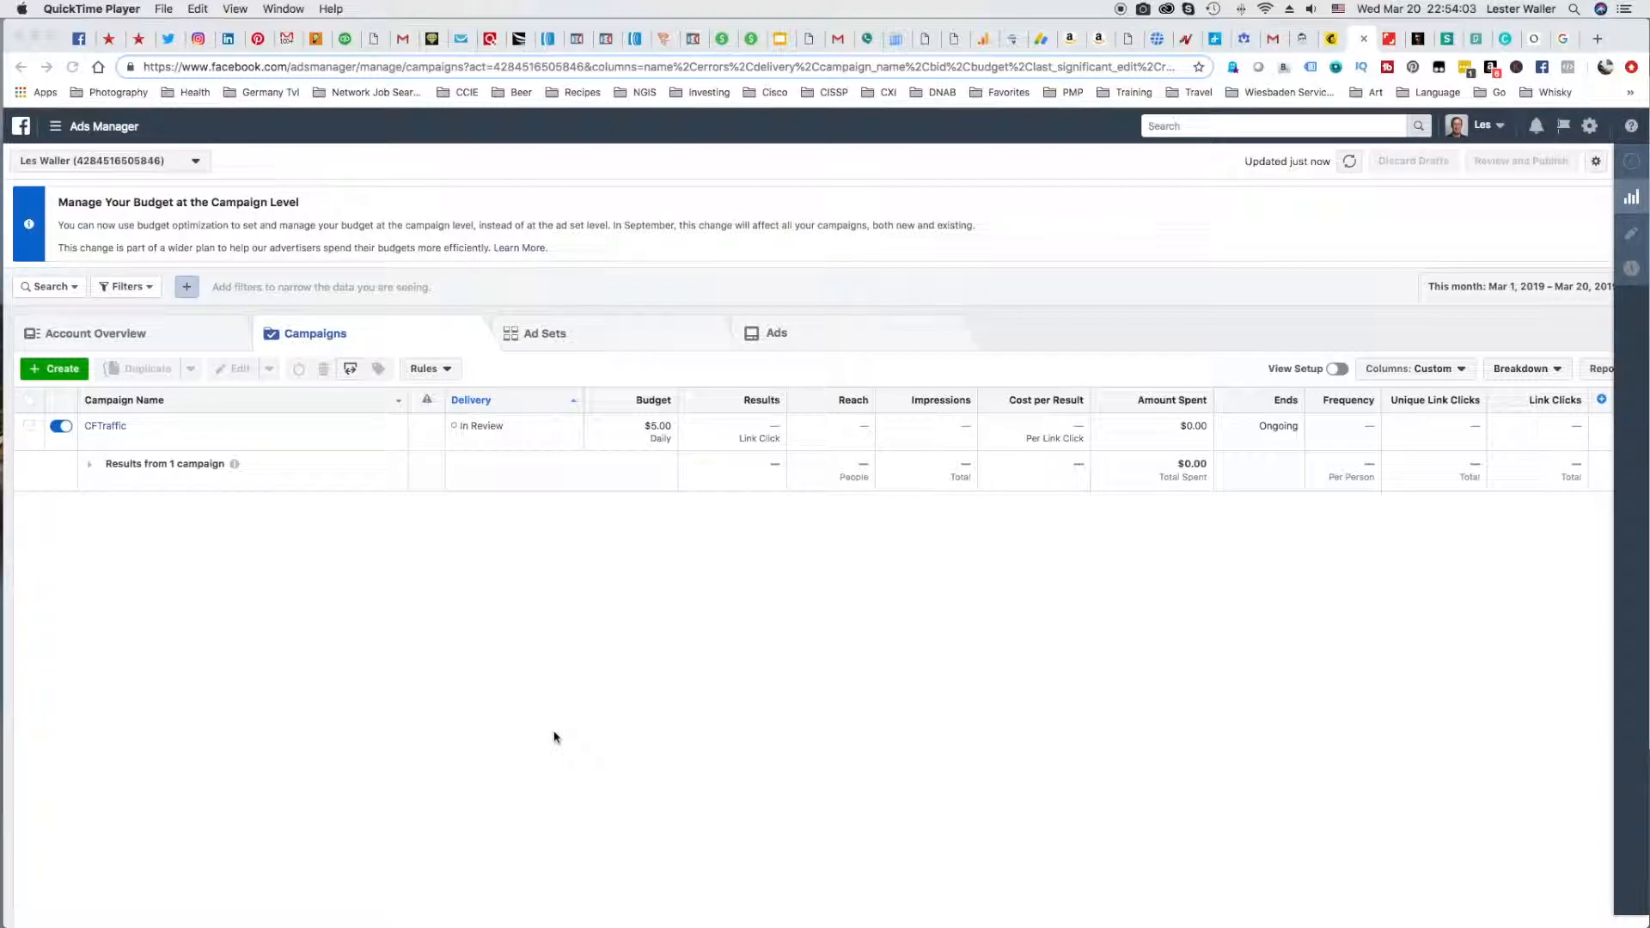
Step: Start a new campaign in guided creation and choose Engagement as its marketing objective
left_click(46, 371)
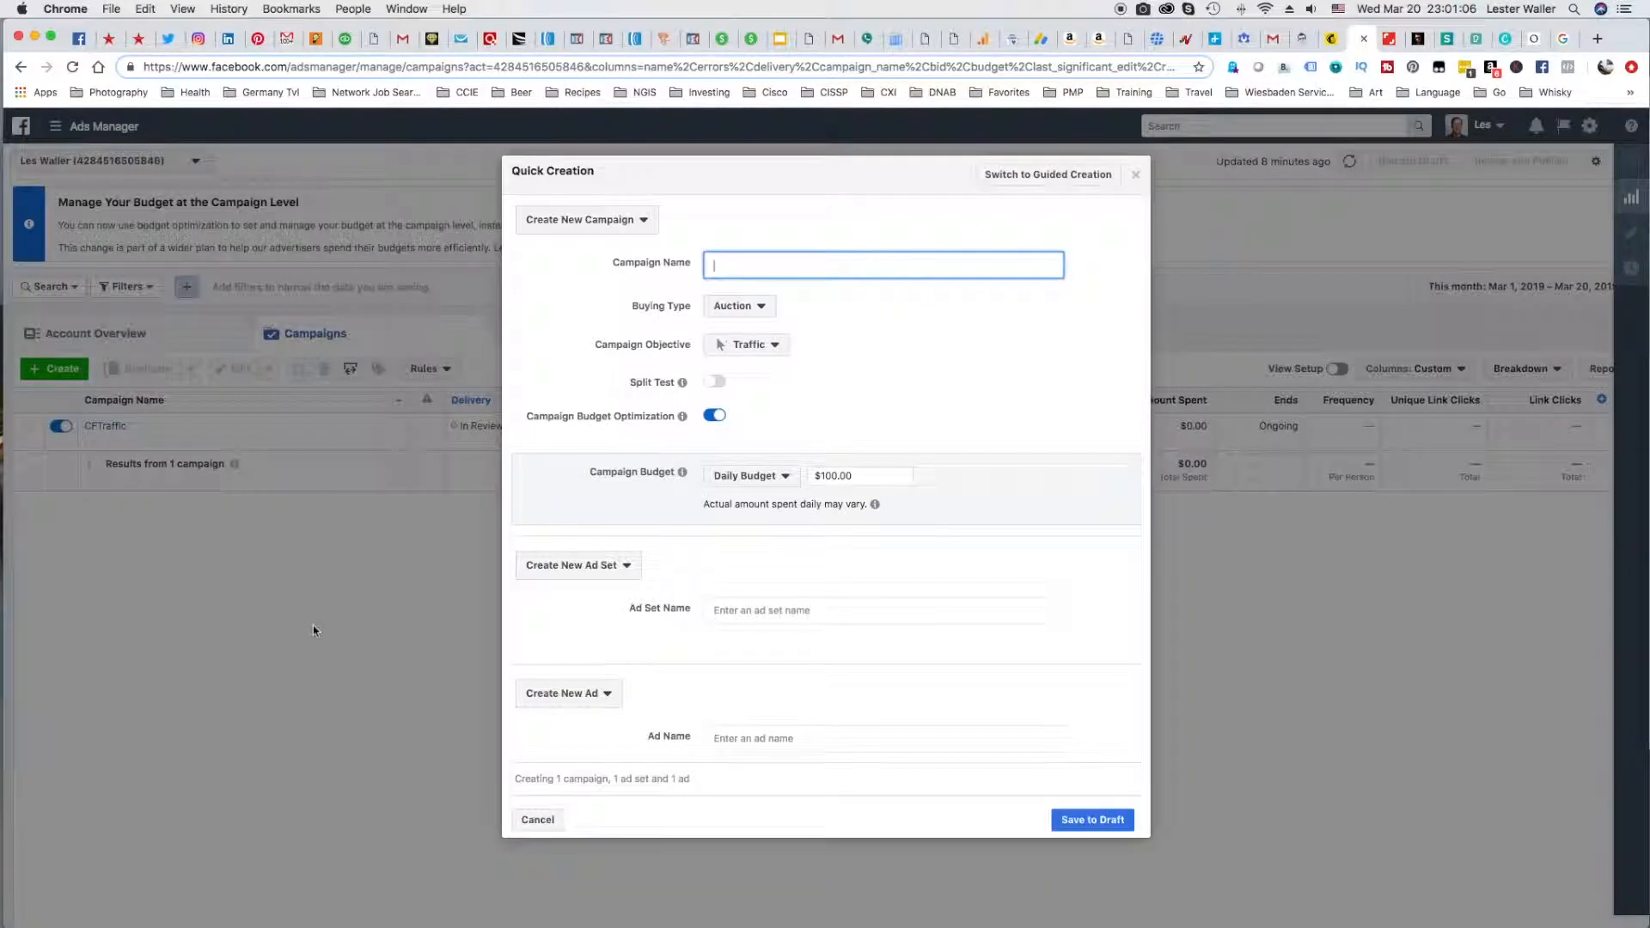
left_click(1016, 175)
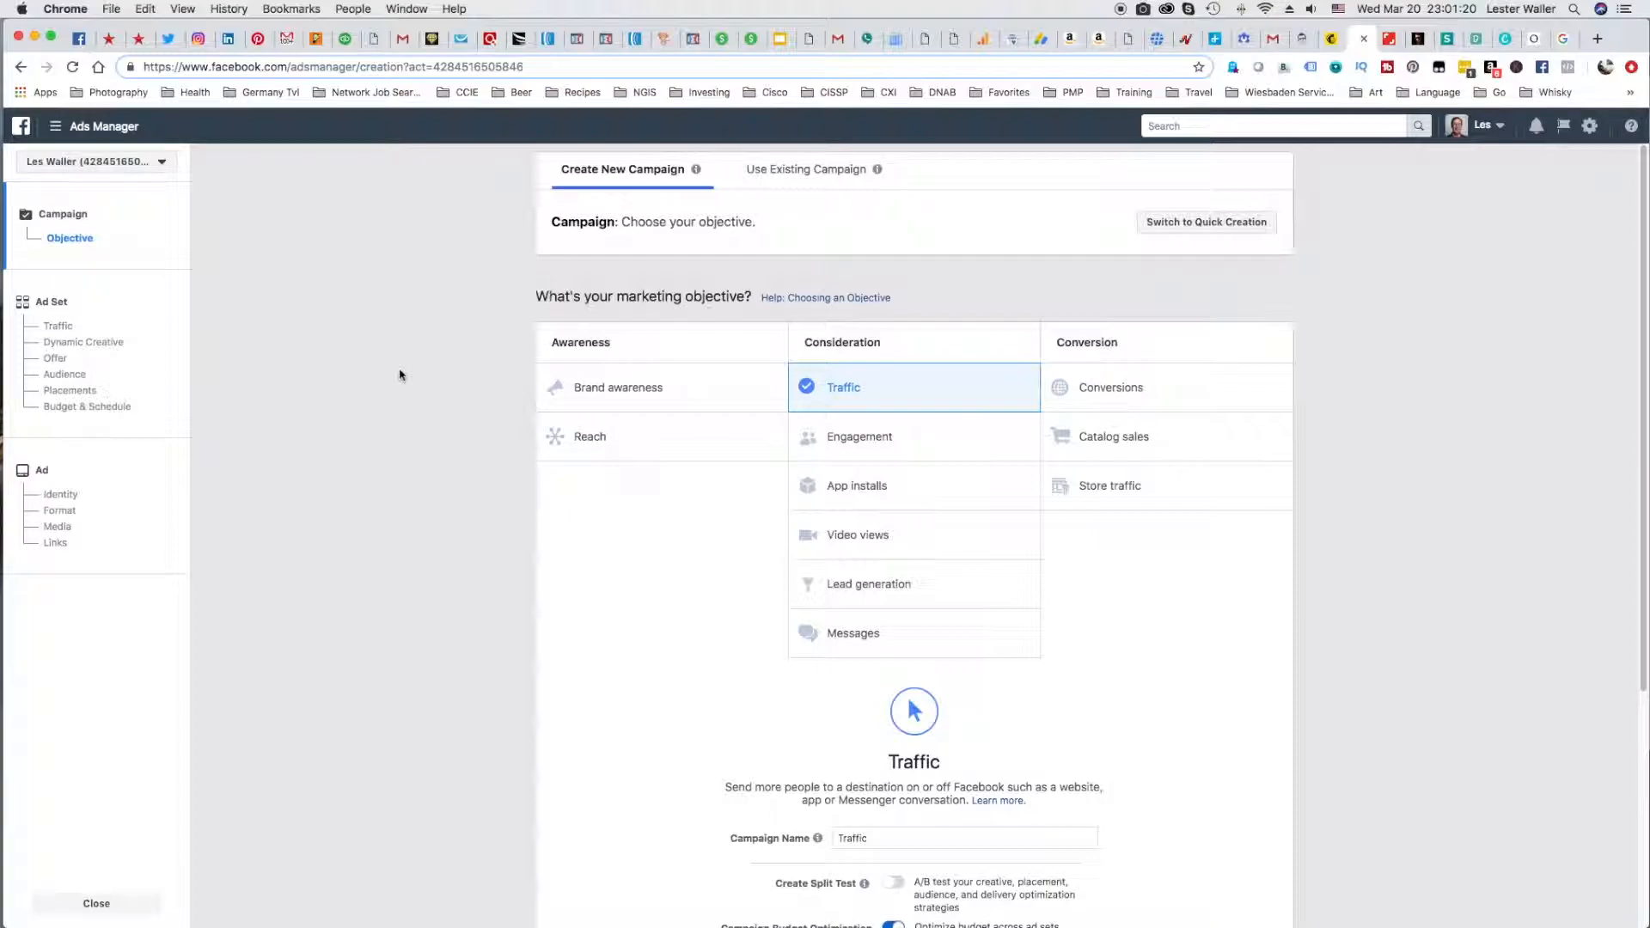
left_click(864, 439)
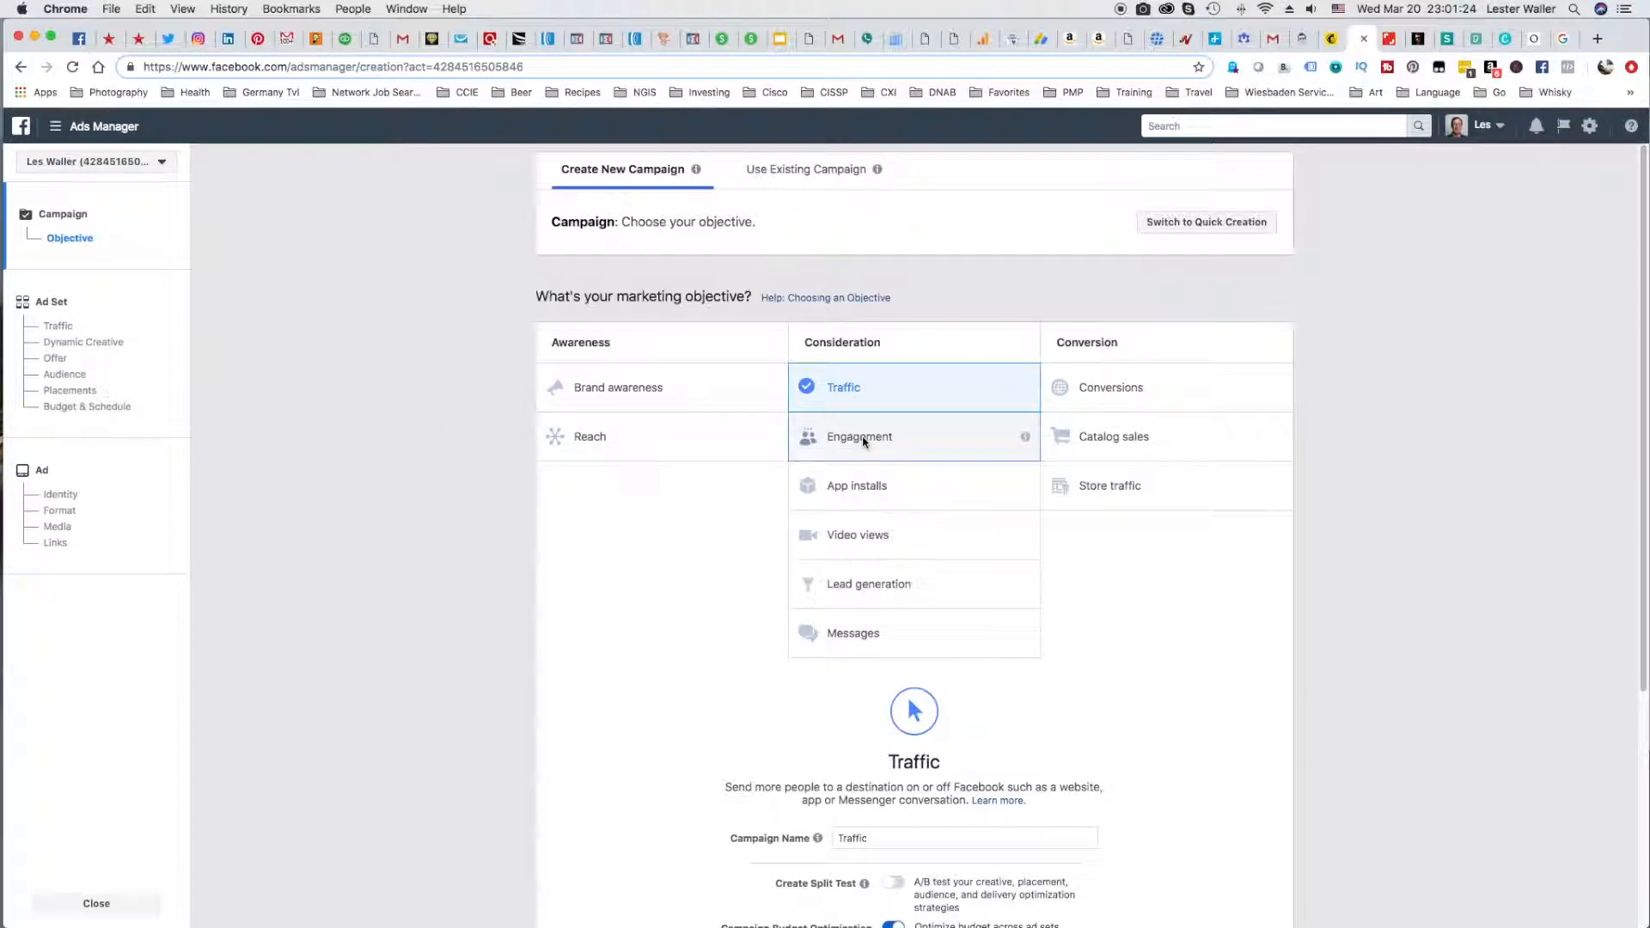
Step: Choose Page likes as the engagement type, name the campaign FB Page Likes with a $5.00 daily budget, and continue to the ad set
scroll(894, 602, "down", 3)
left_click(922, 710)
scroll(851, 628, "down", 3)
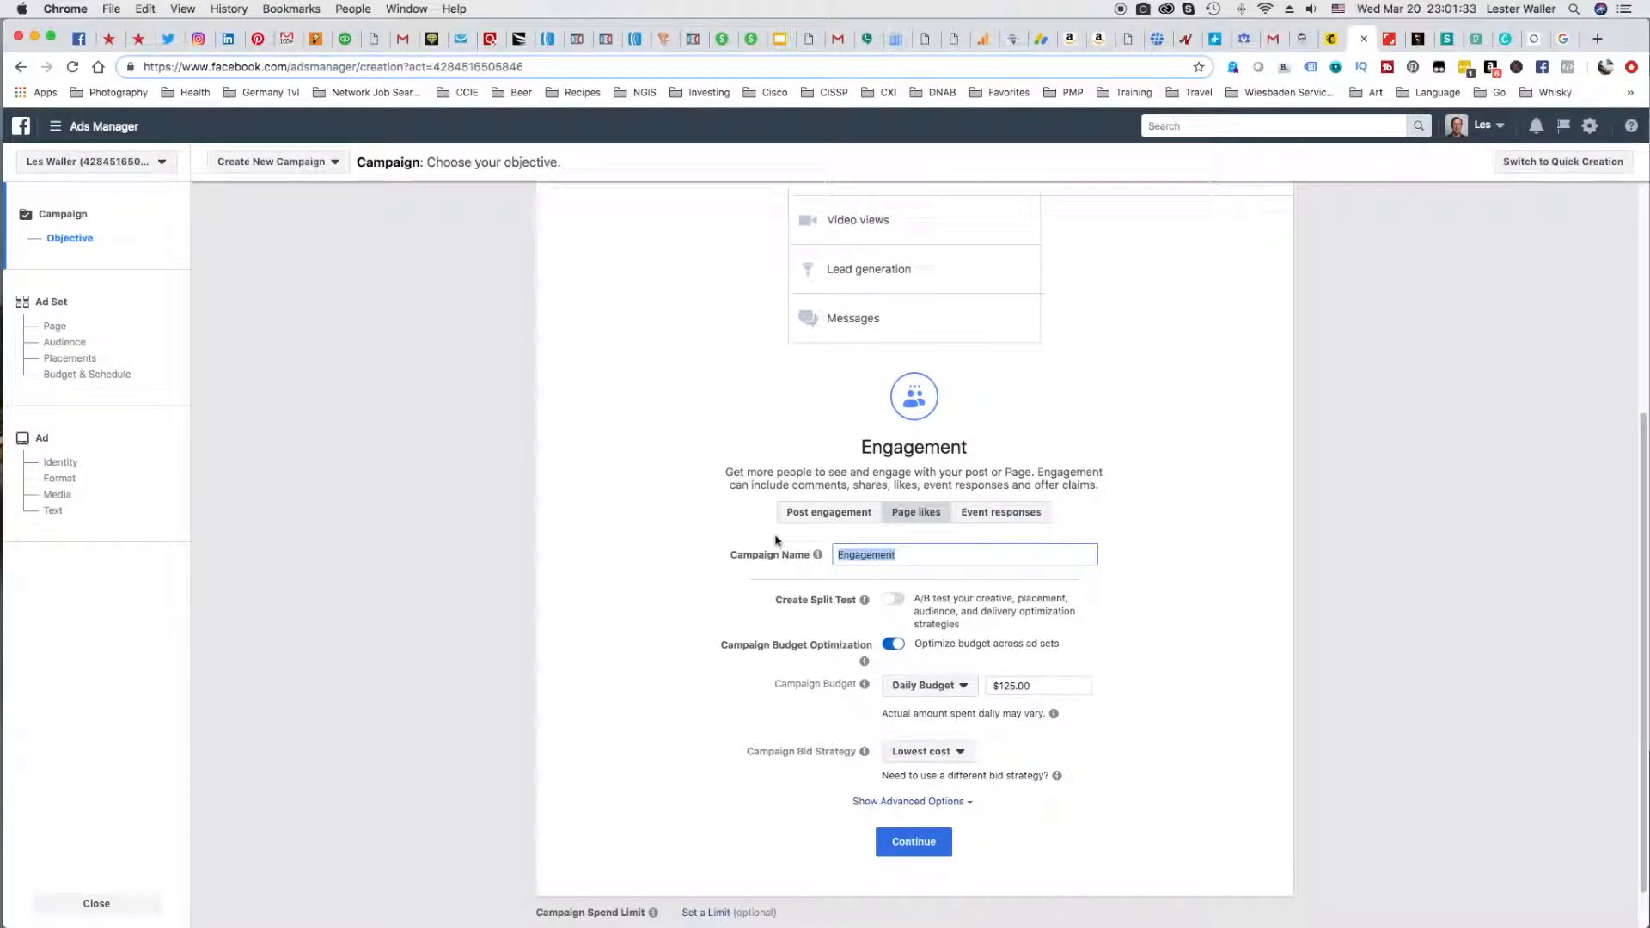
type("FB Page Likes")
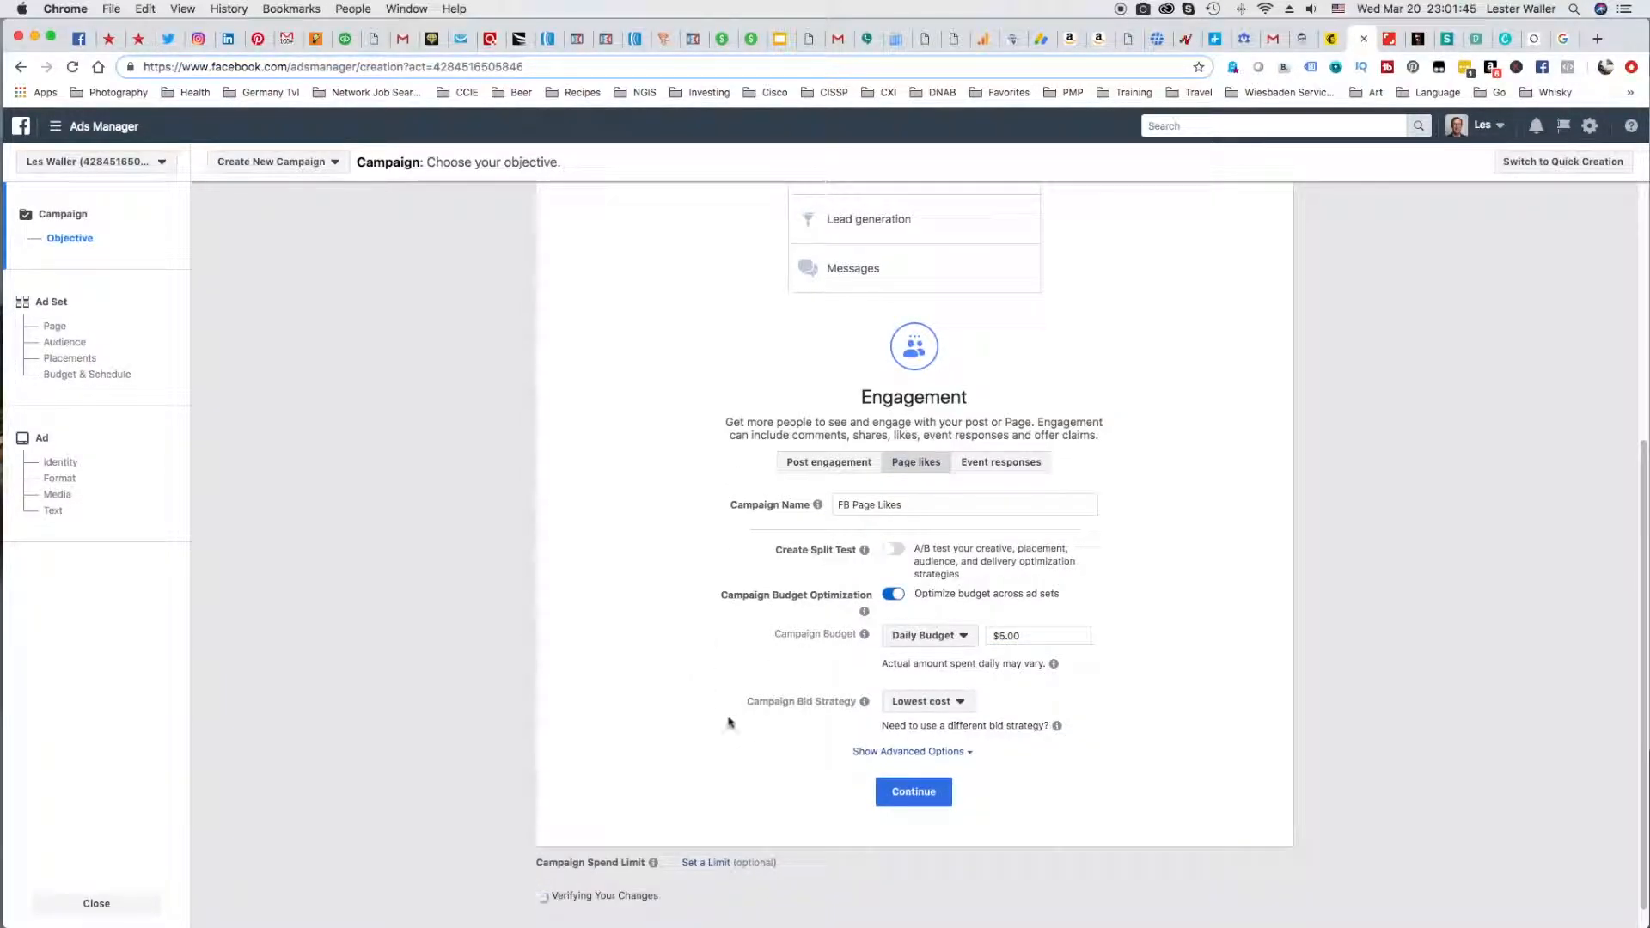
left_click(914, 790)
Step: Select Financial Independence Now as the Facebook Page to promote in the ad set
left_click(846, 249)
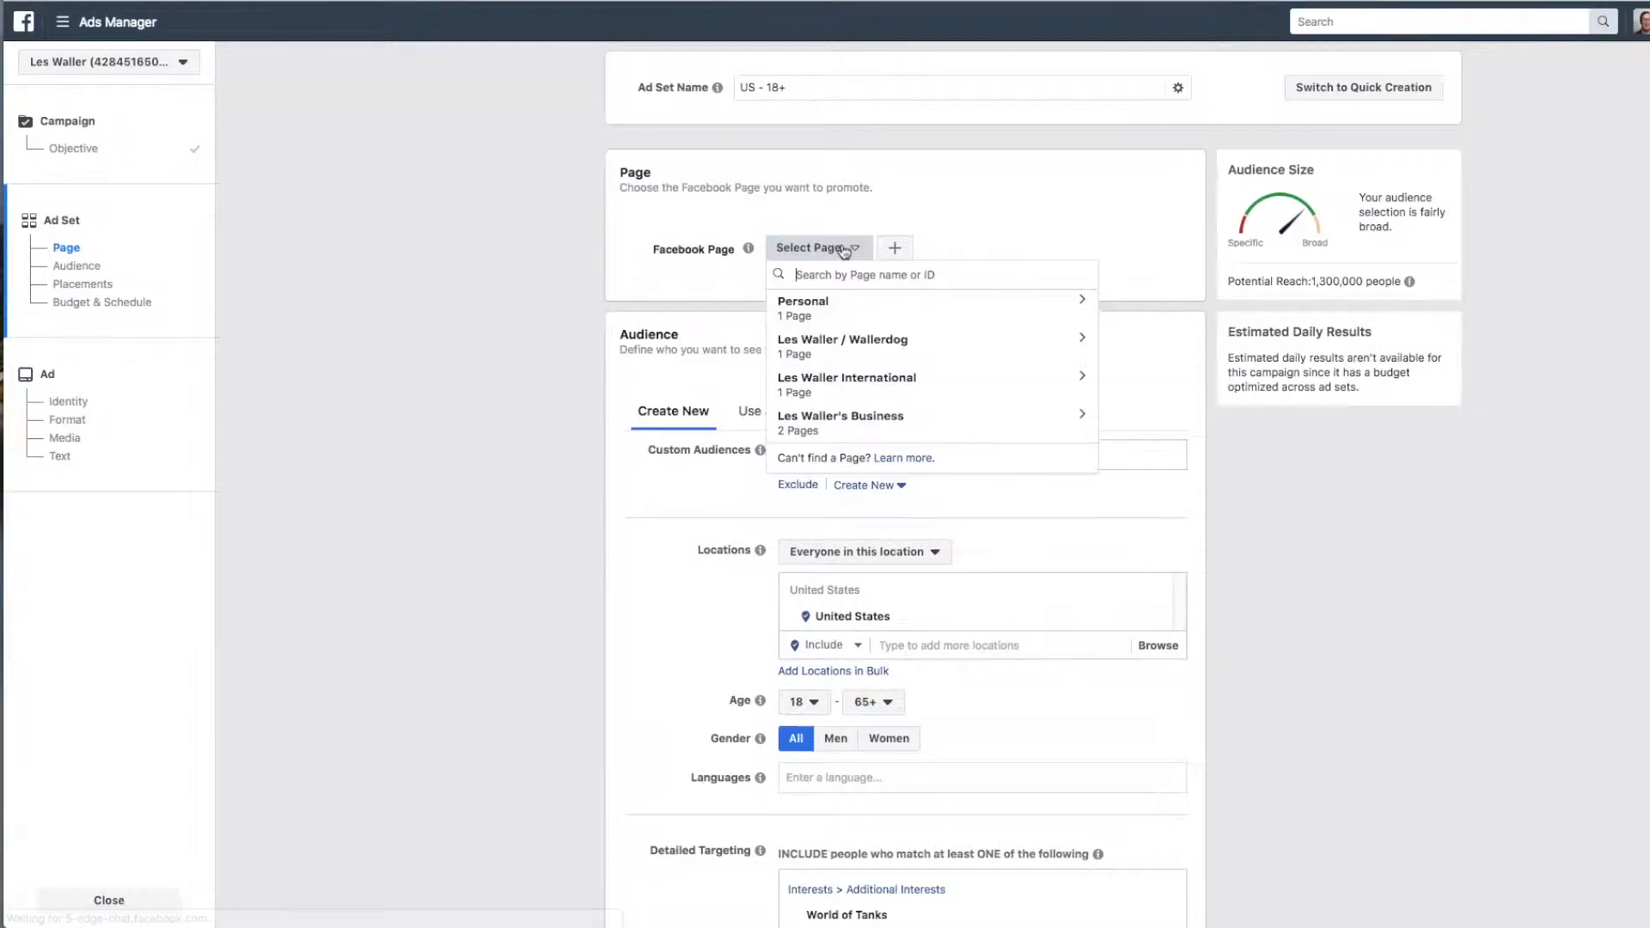
left_click(901, 378)
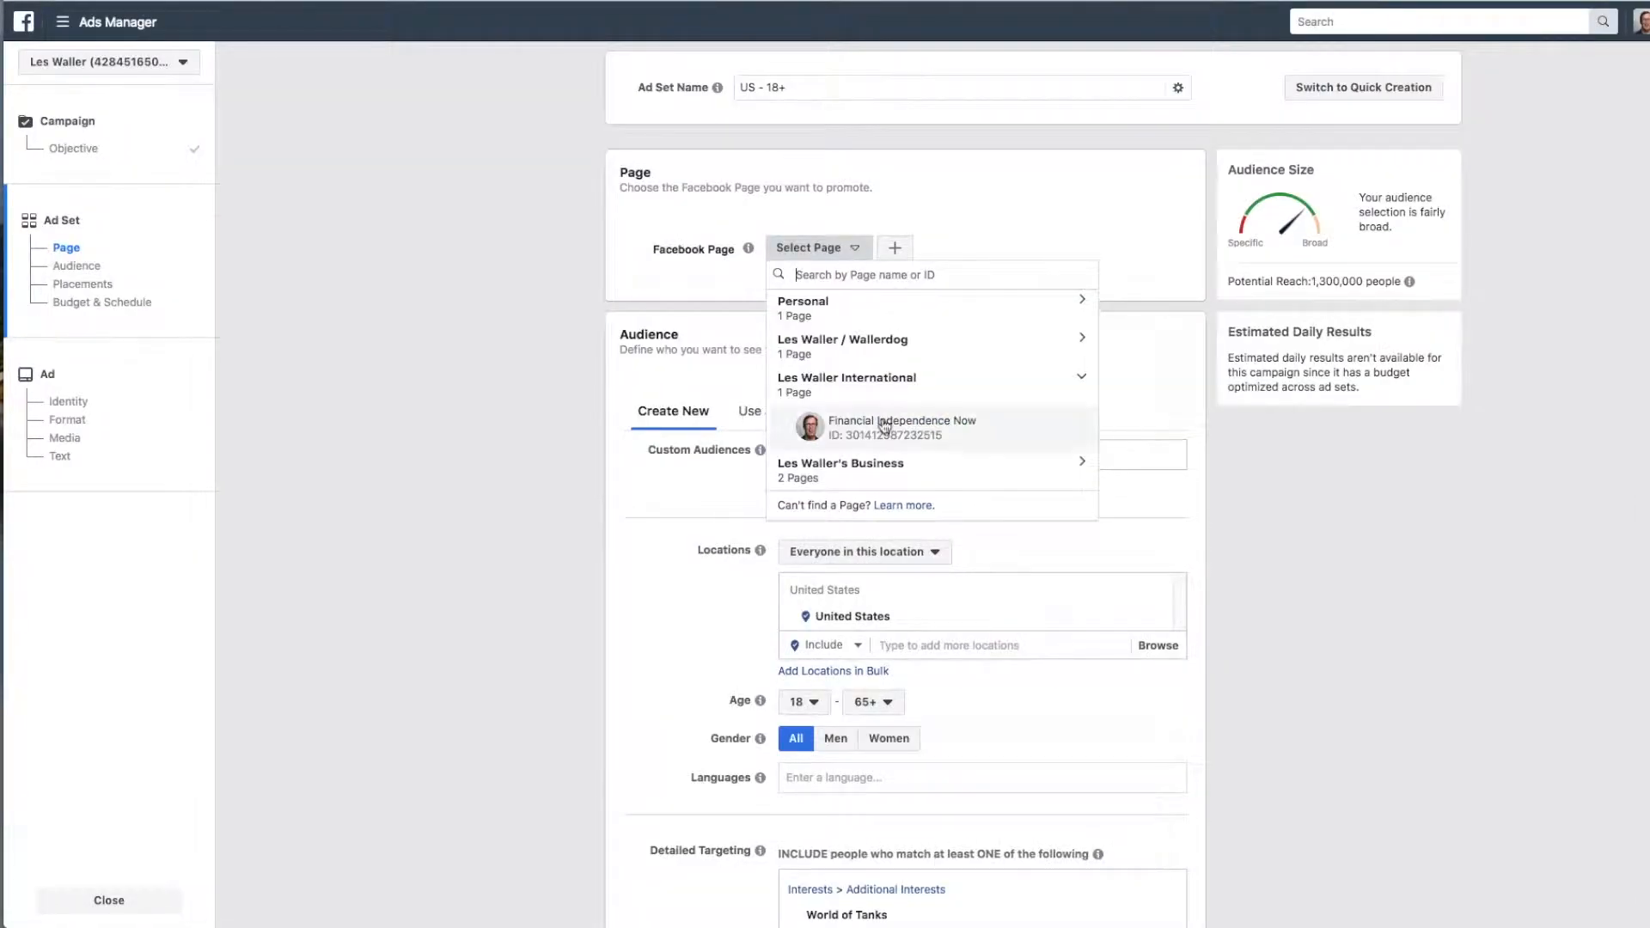
left_click(884, 426)
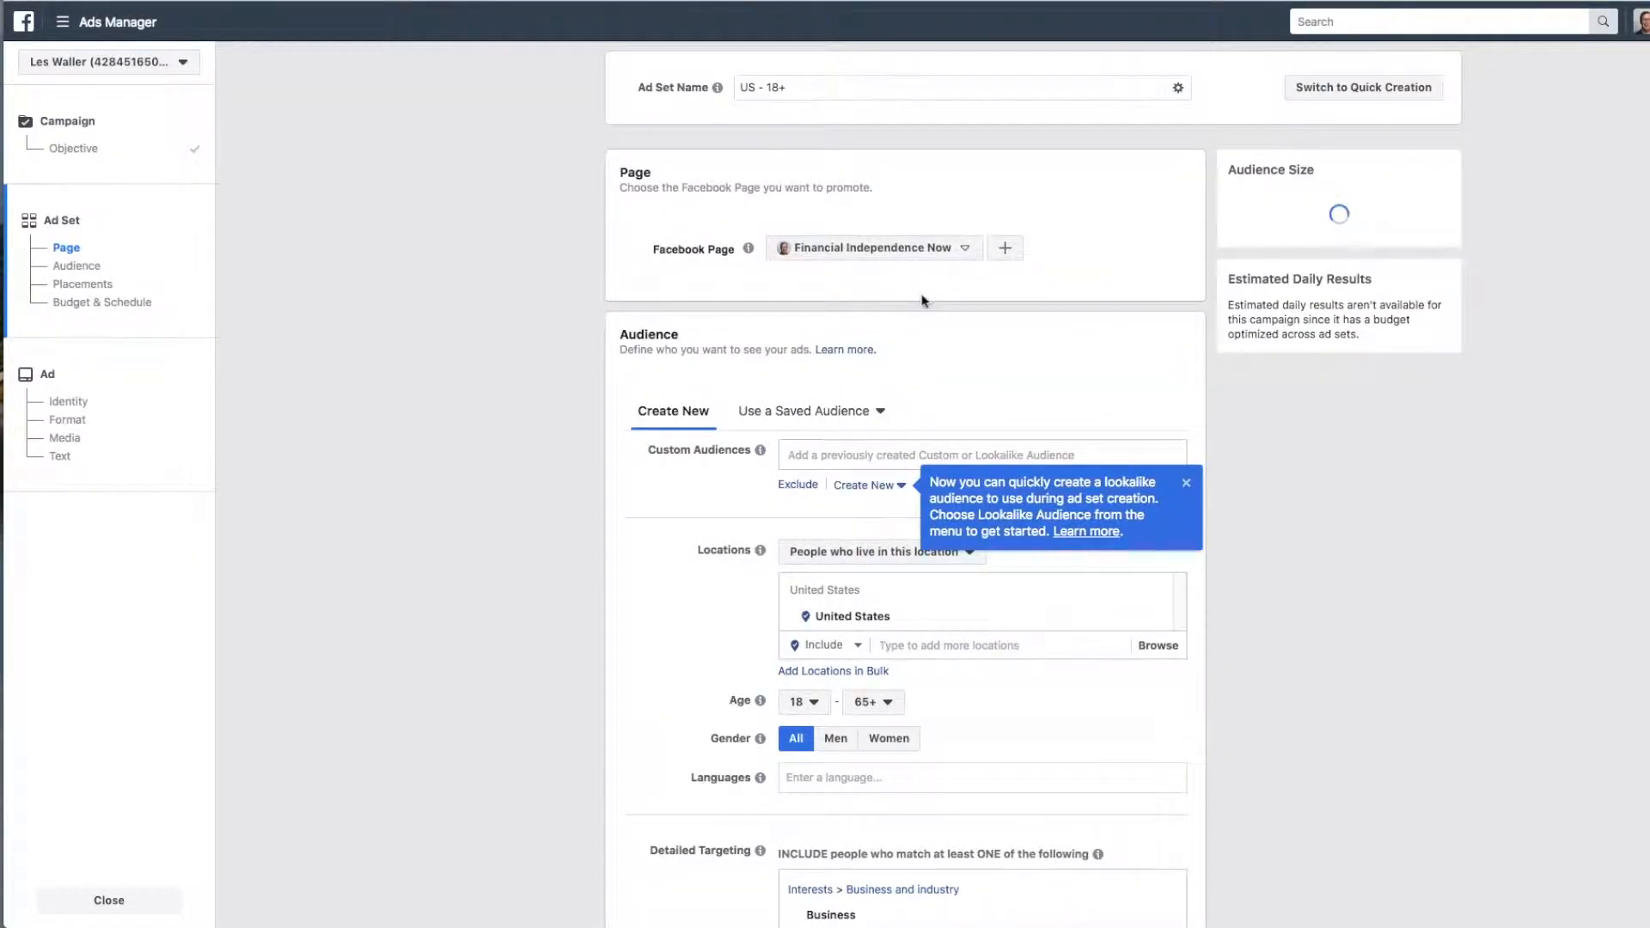
Step: Add Canada and United Kingdom to the audience's included locations
scroll(666, 488, "down", 2)
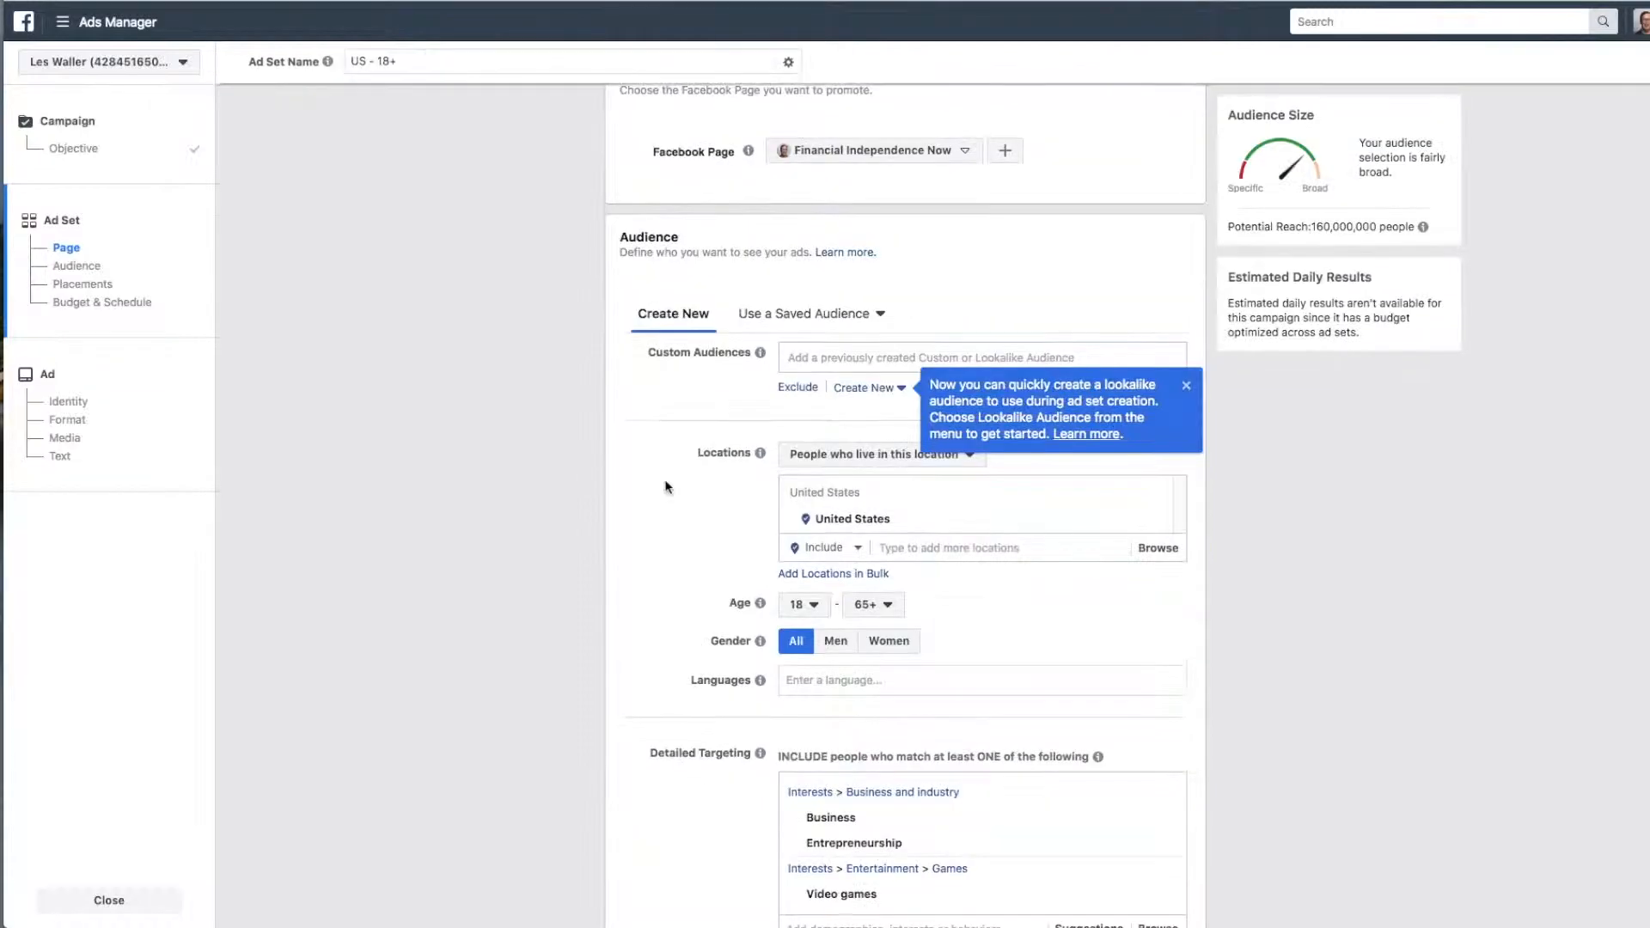
left_click(822, 359)
left_click(893, 548)
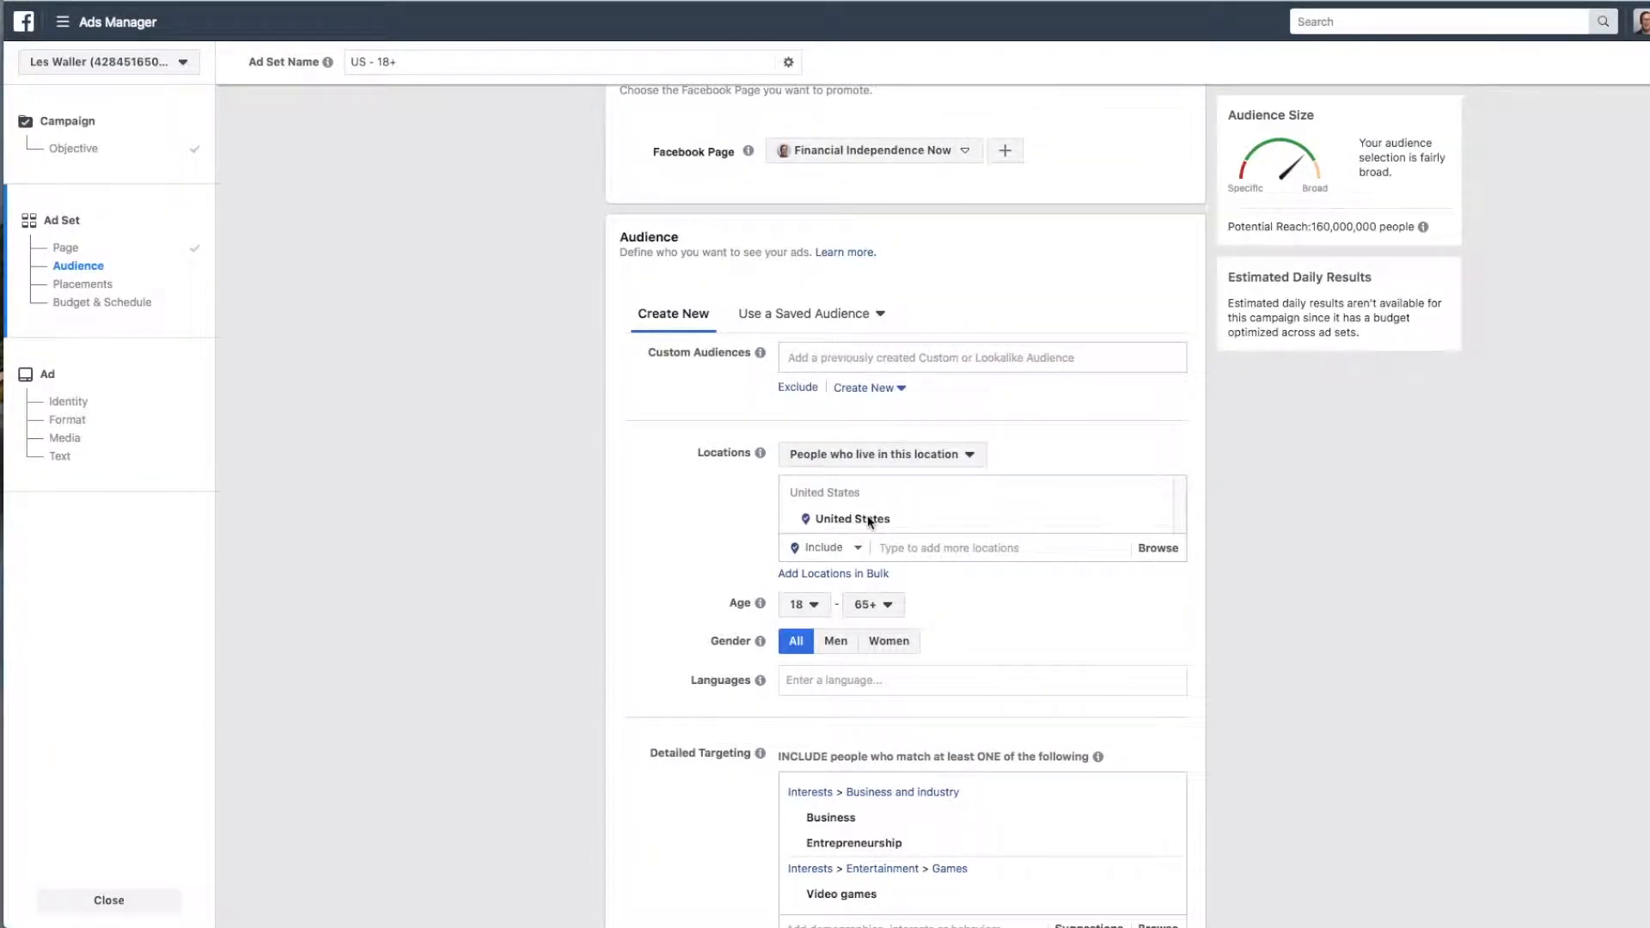
left_click(852, 519)
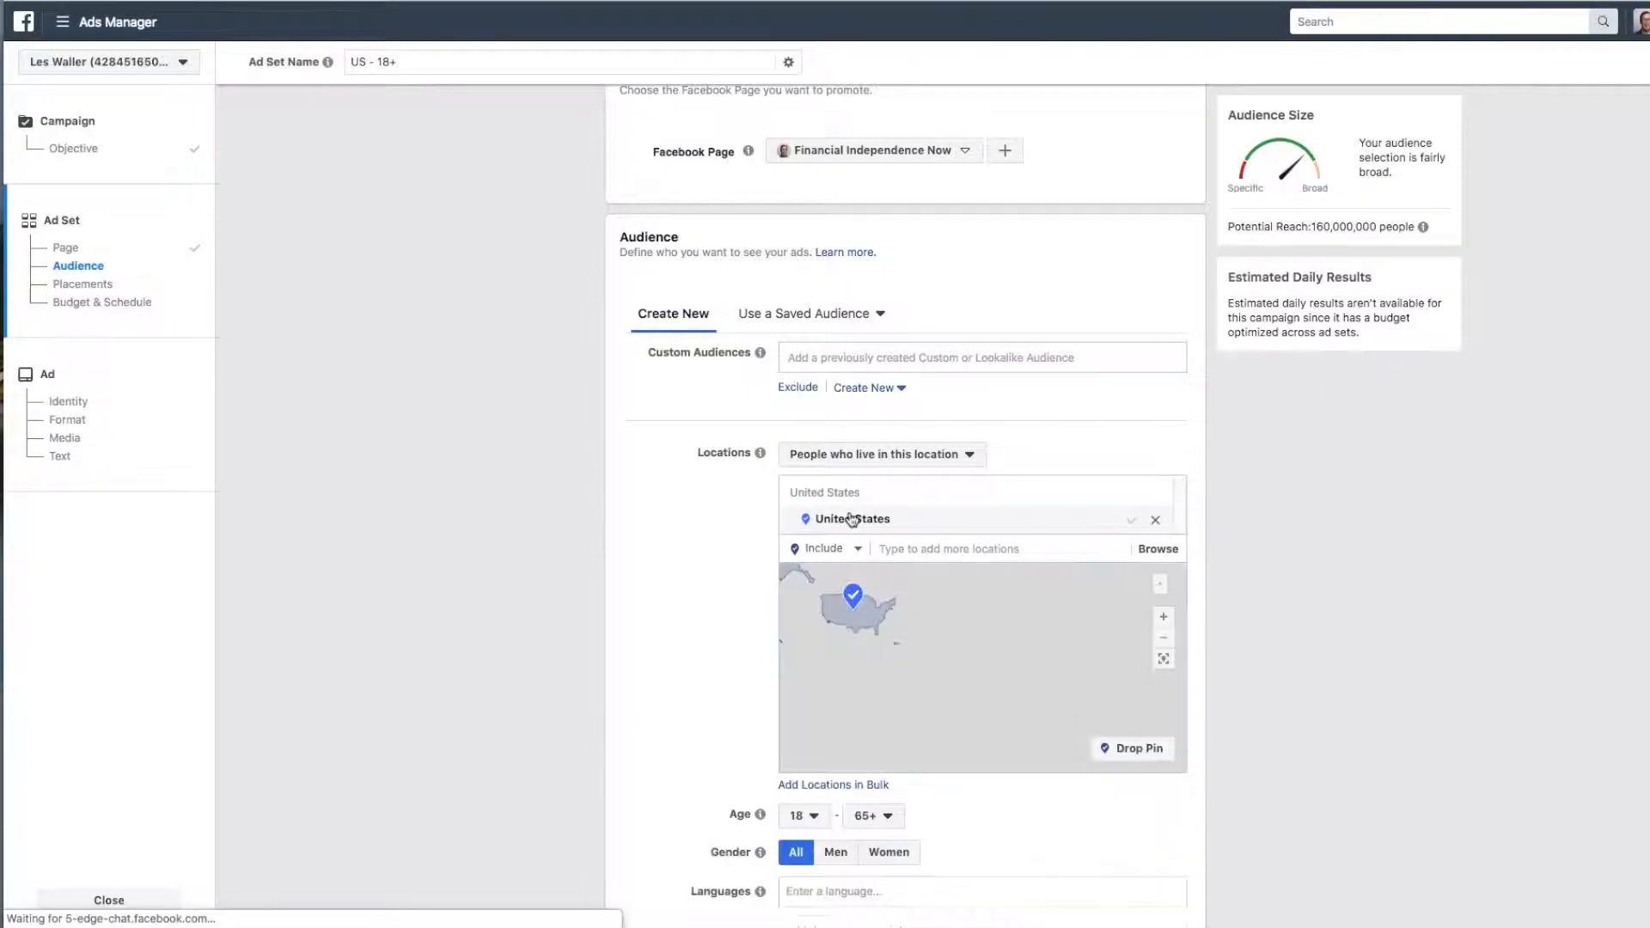
left_click(892, 548)
type("Cana")
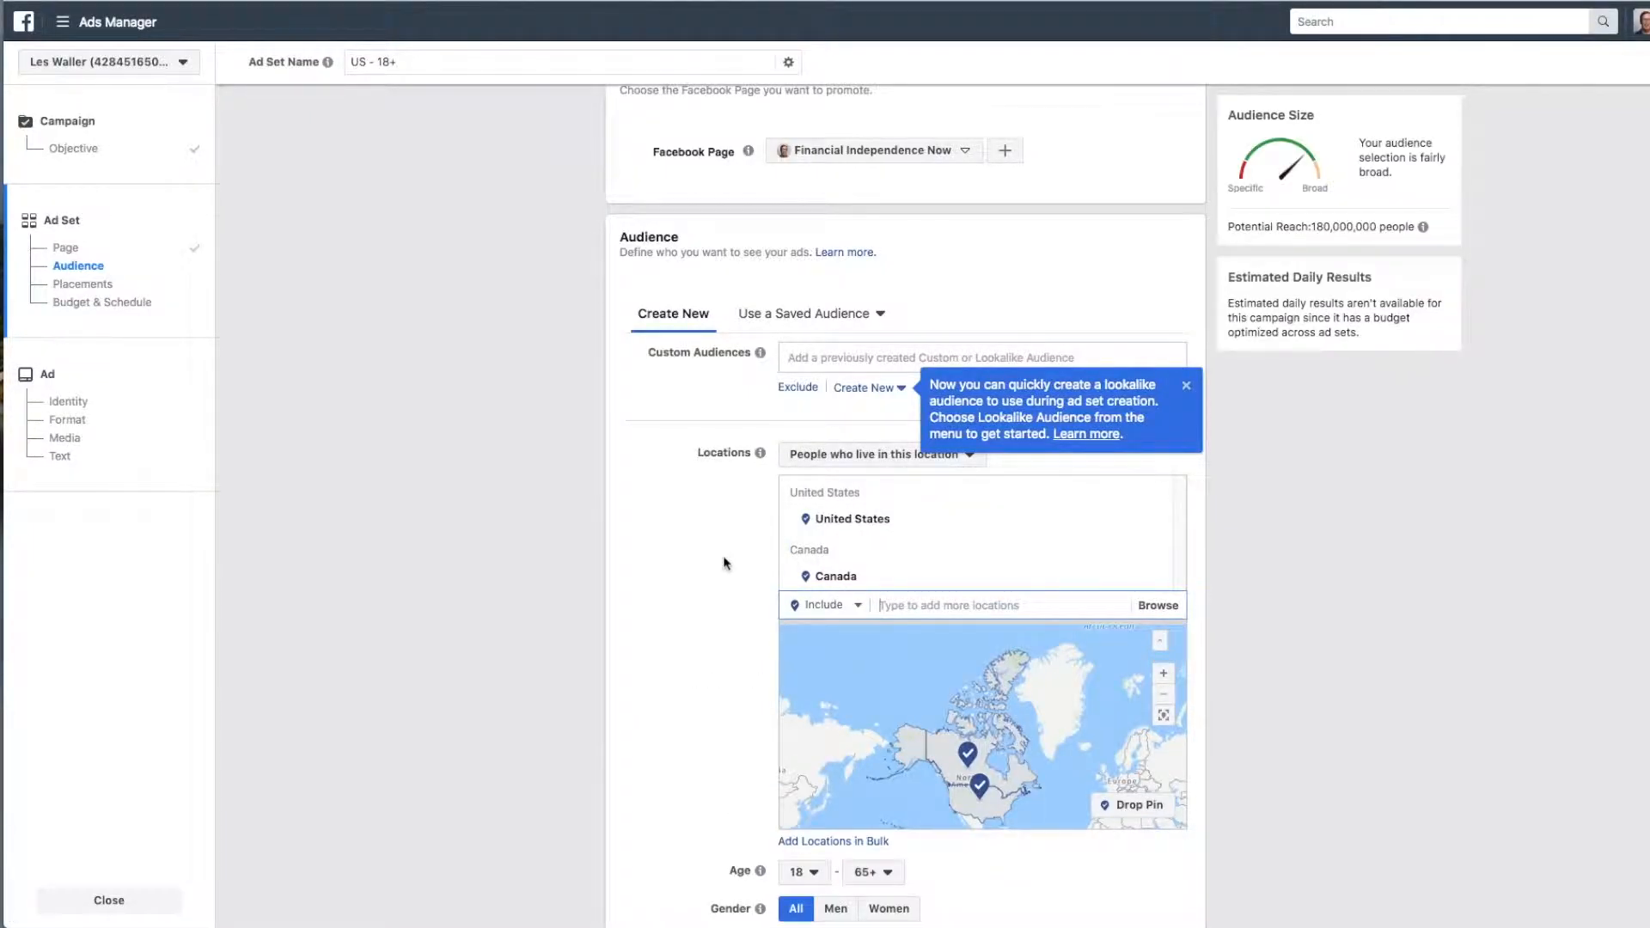
type("United kingdom")
left_click(927, 637)
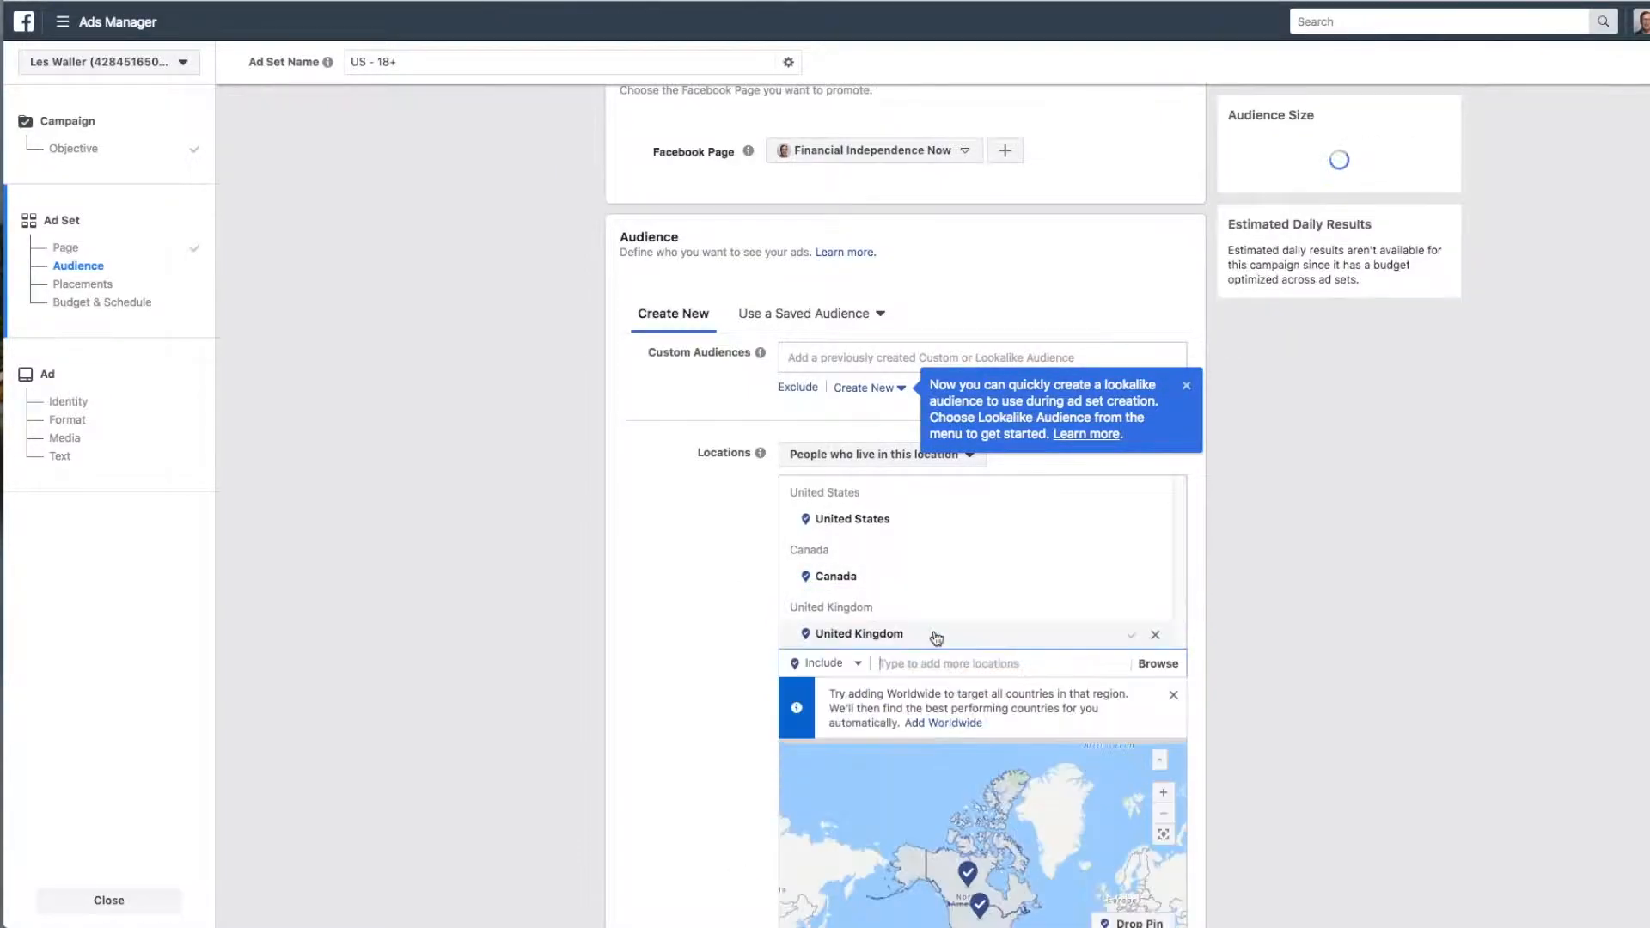
Step: Add Ireland, Scotland and Netherlands to the audience's included locations
type("irele")
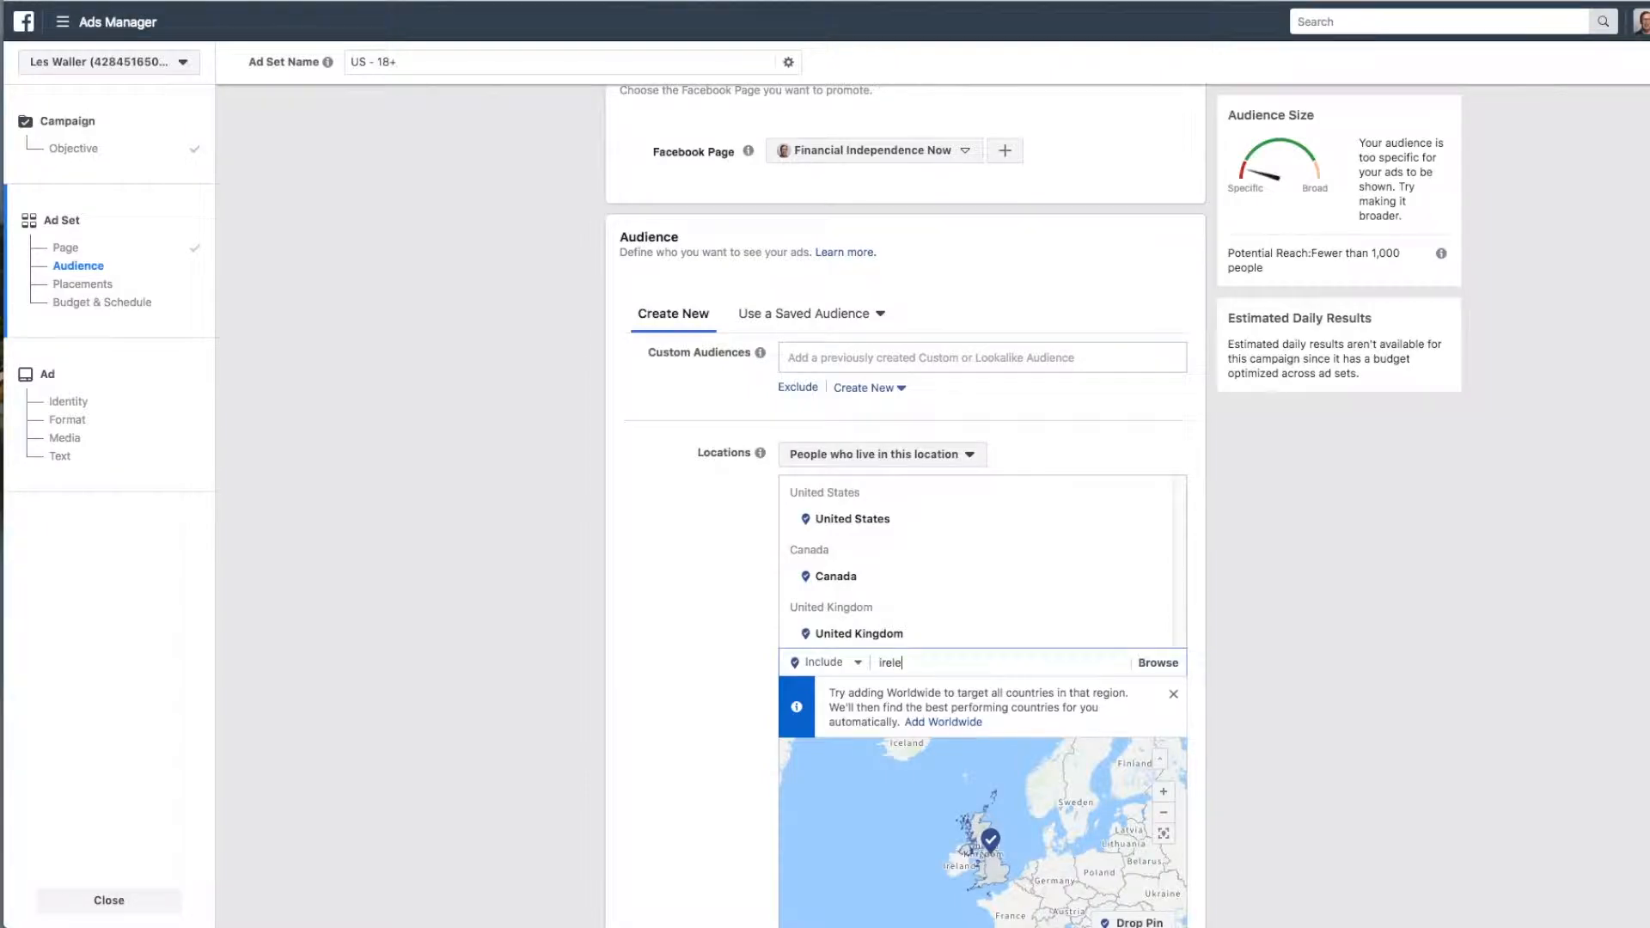
key("Return")
type("scotland")
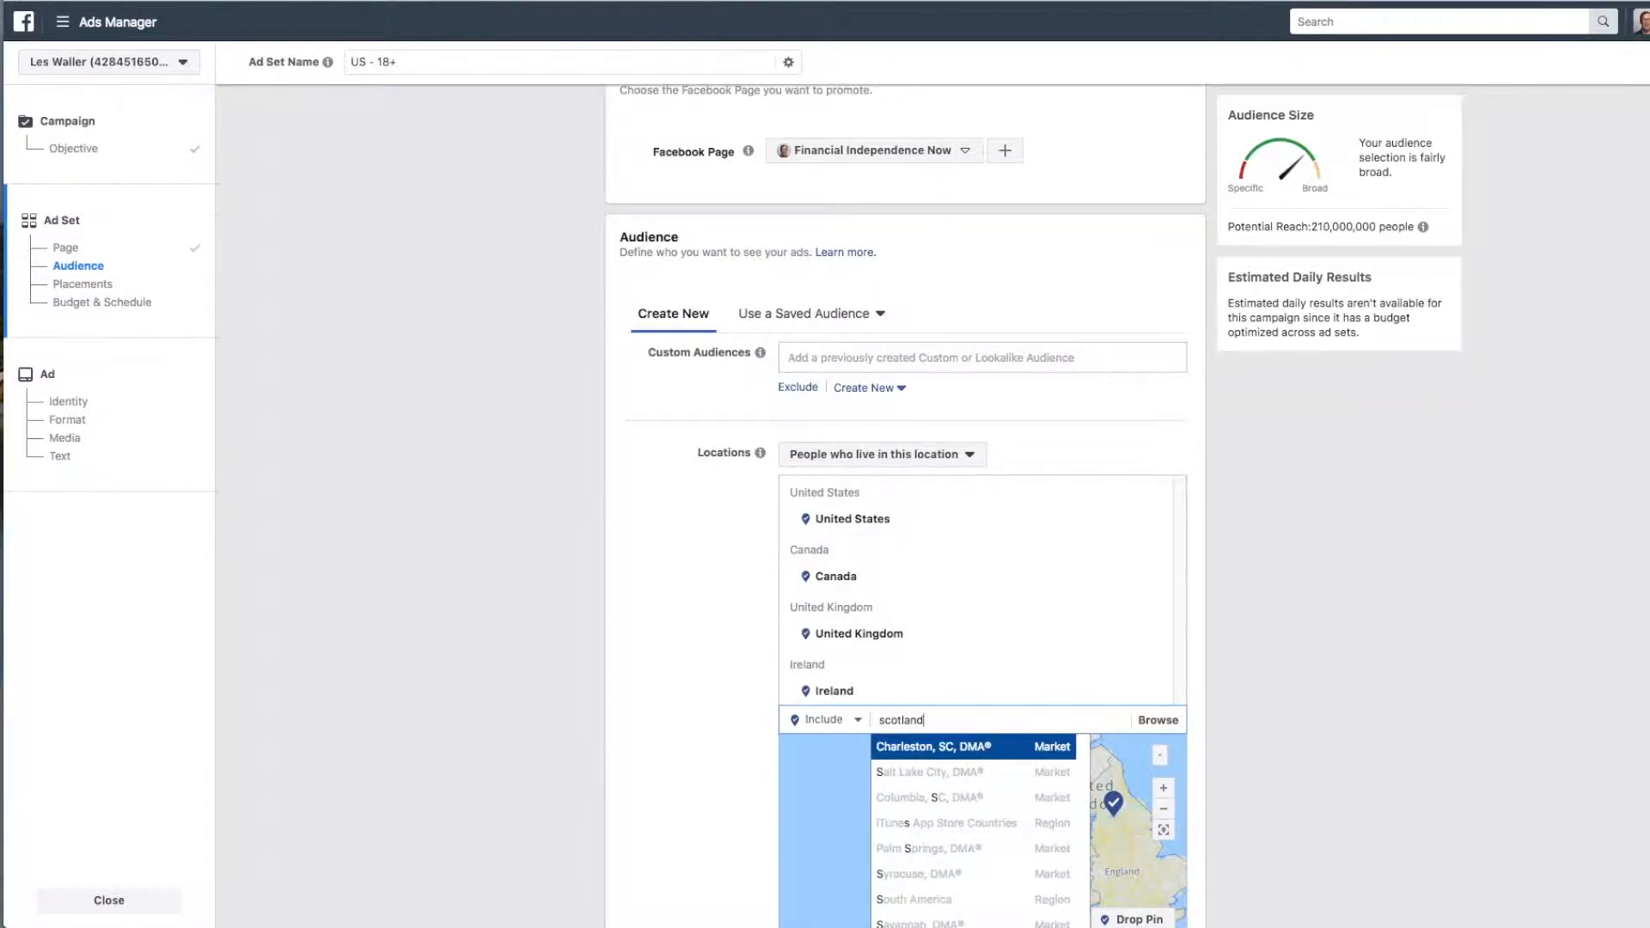
key("Return")
type("netherlands")
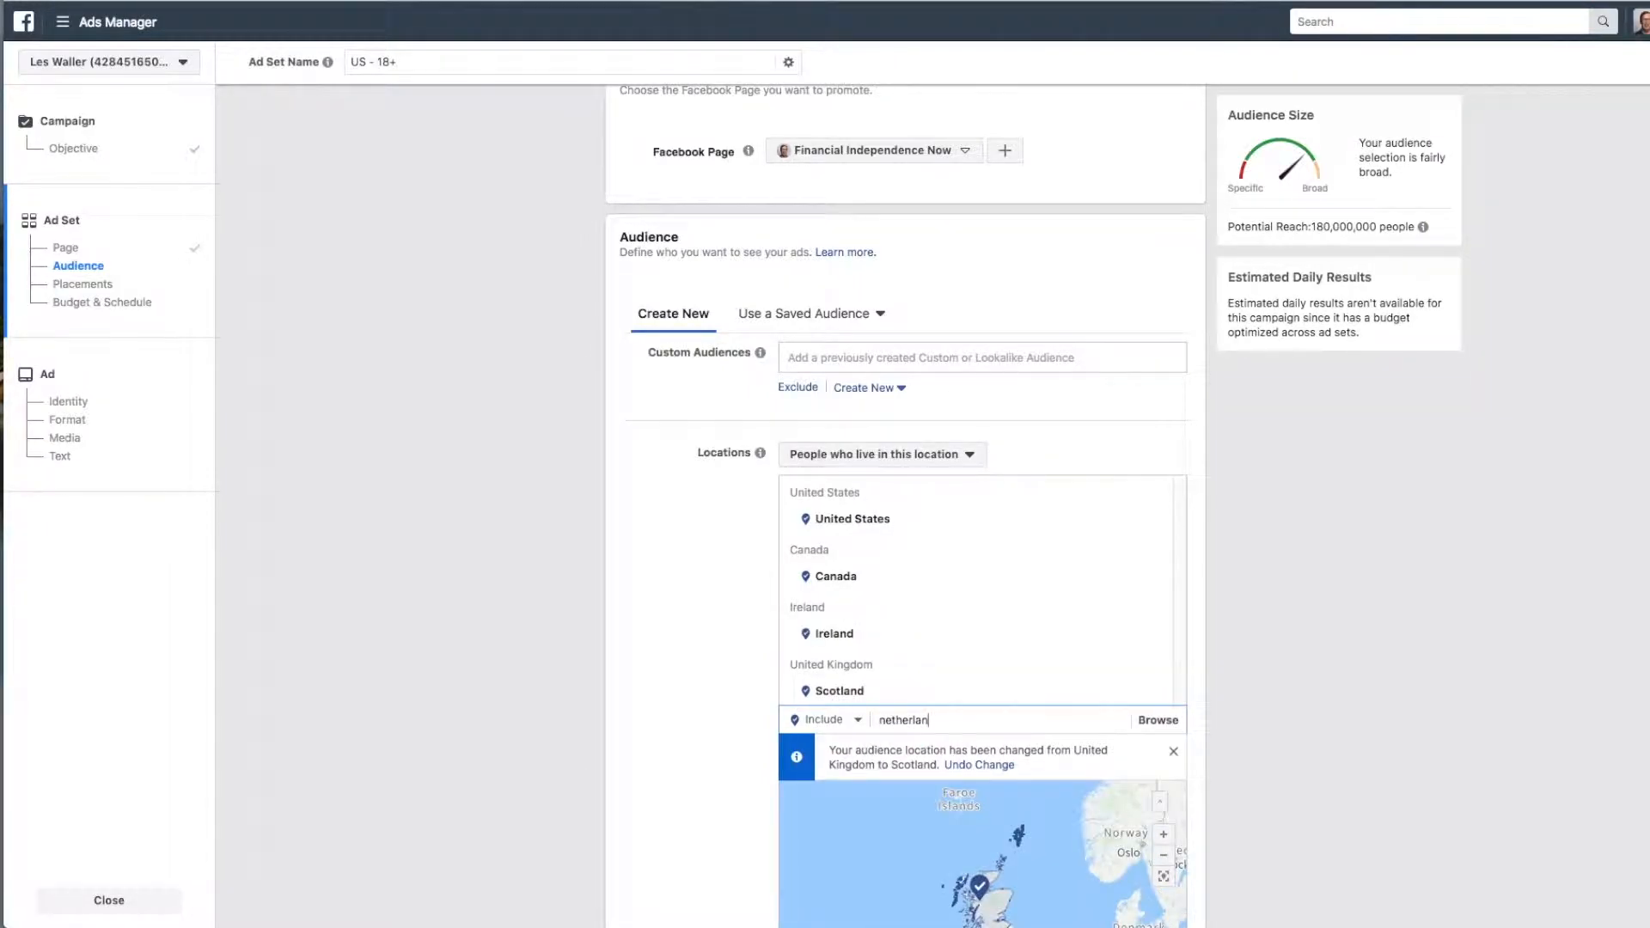
key("Return")
Step: Set the audience's age range to 50–62
scroll(660, 557, "down", 4)
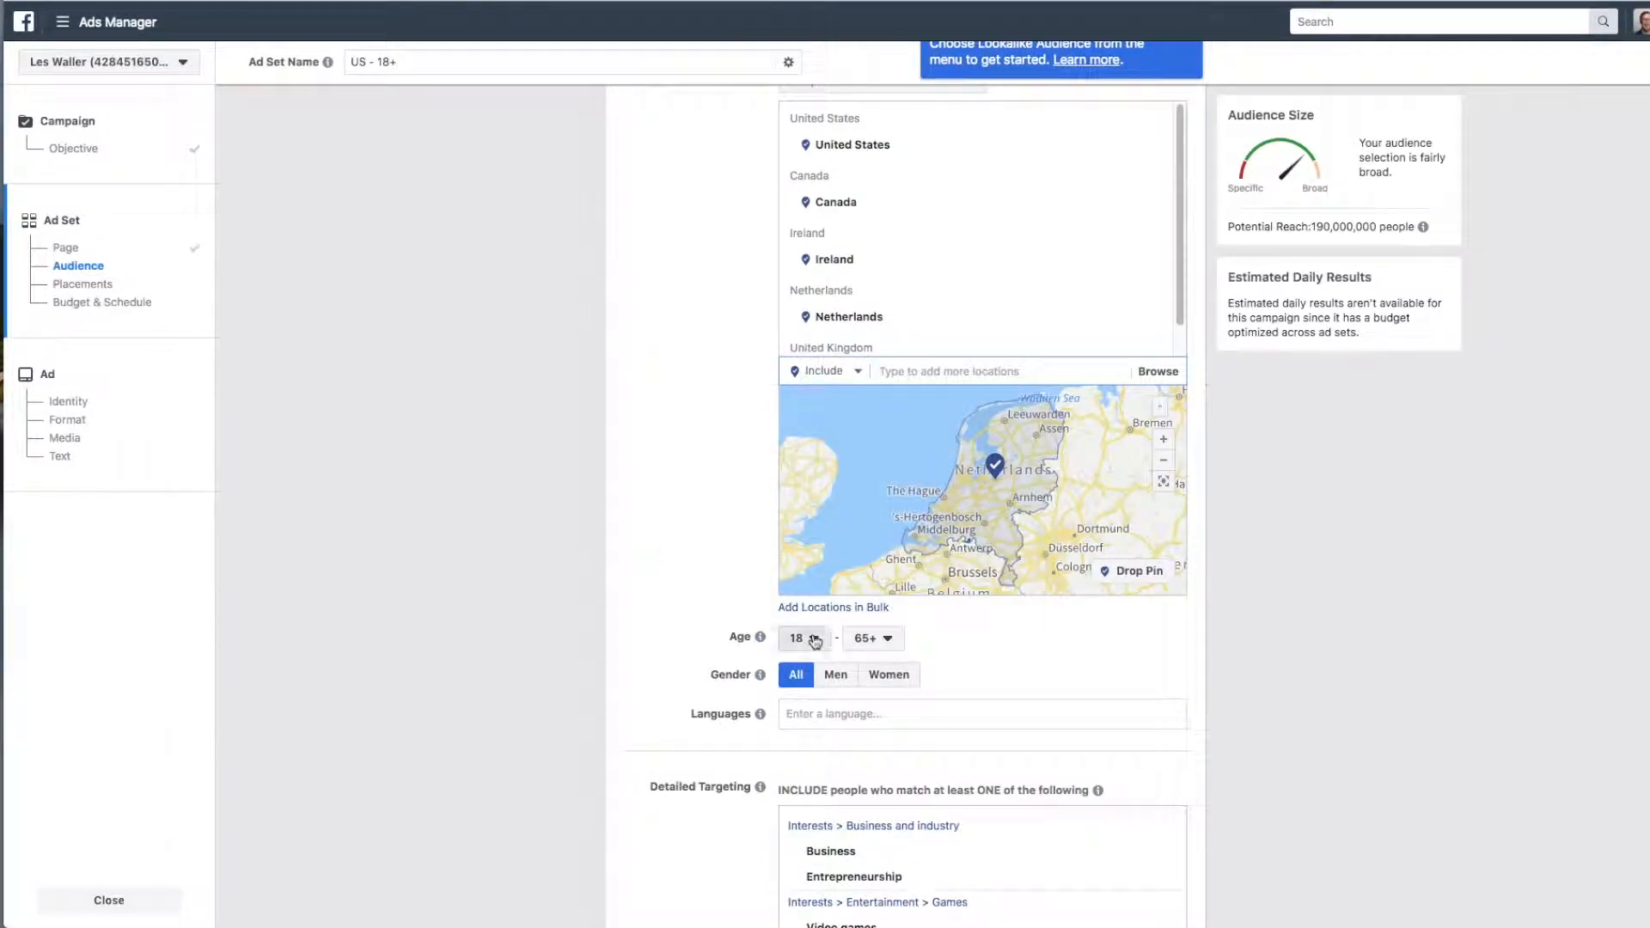
left_click(813, 639)
scroll(812, 757, "down", 10)
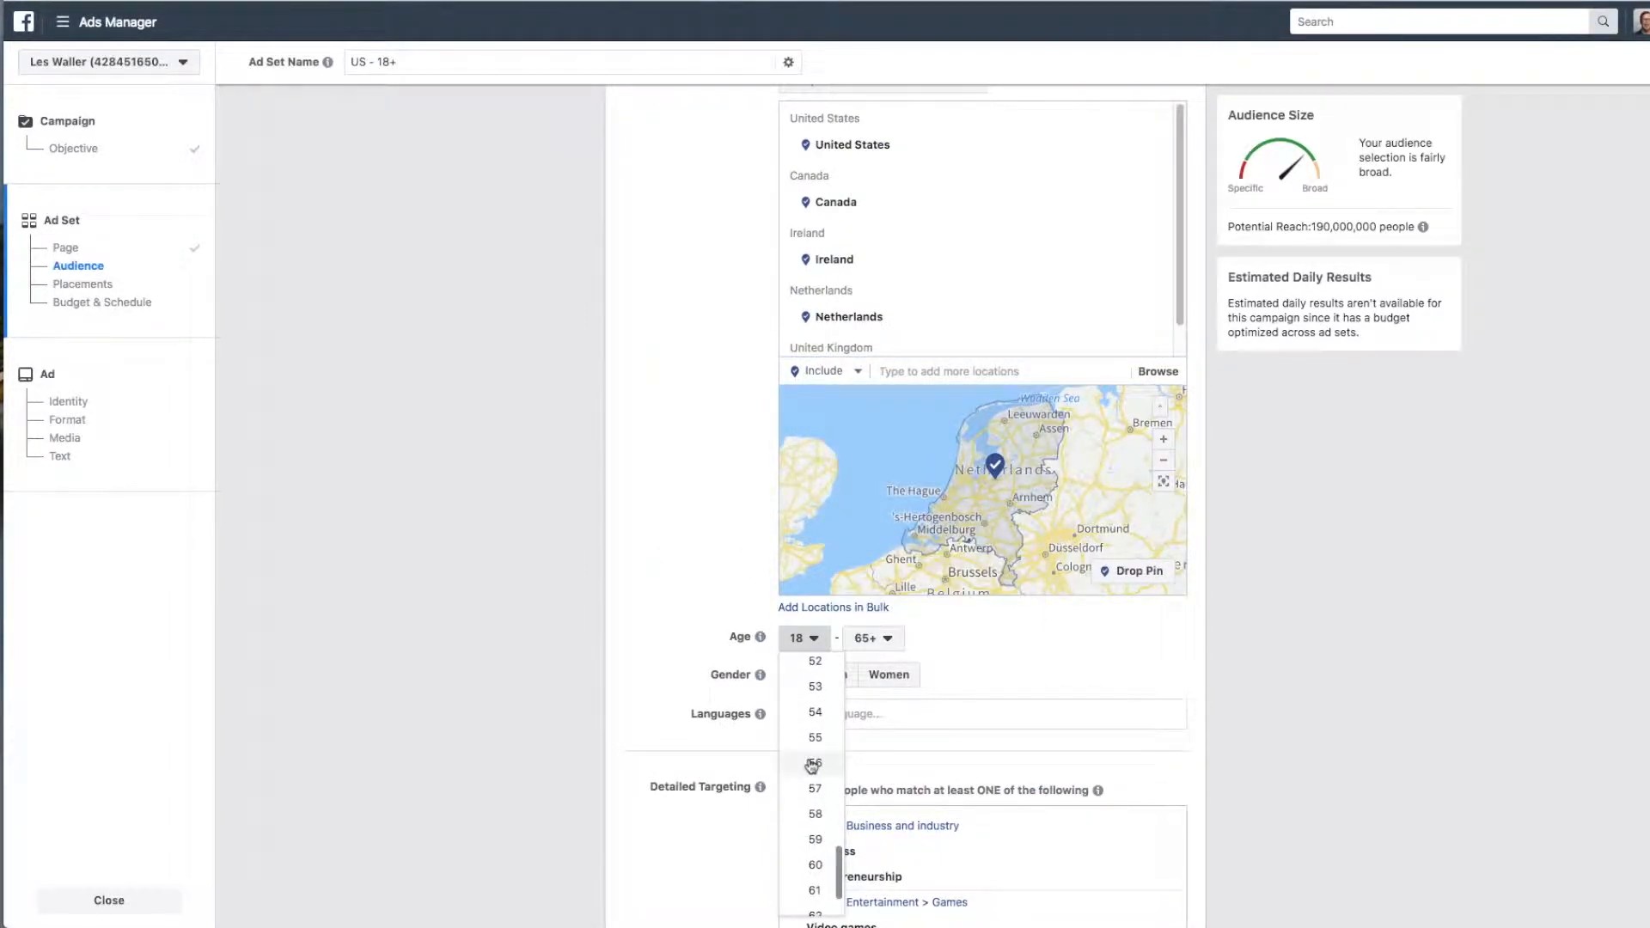
scroll(808, 752, "up", 1)
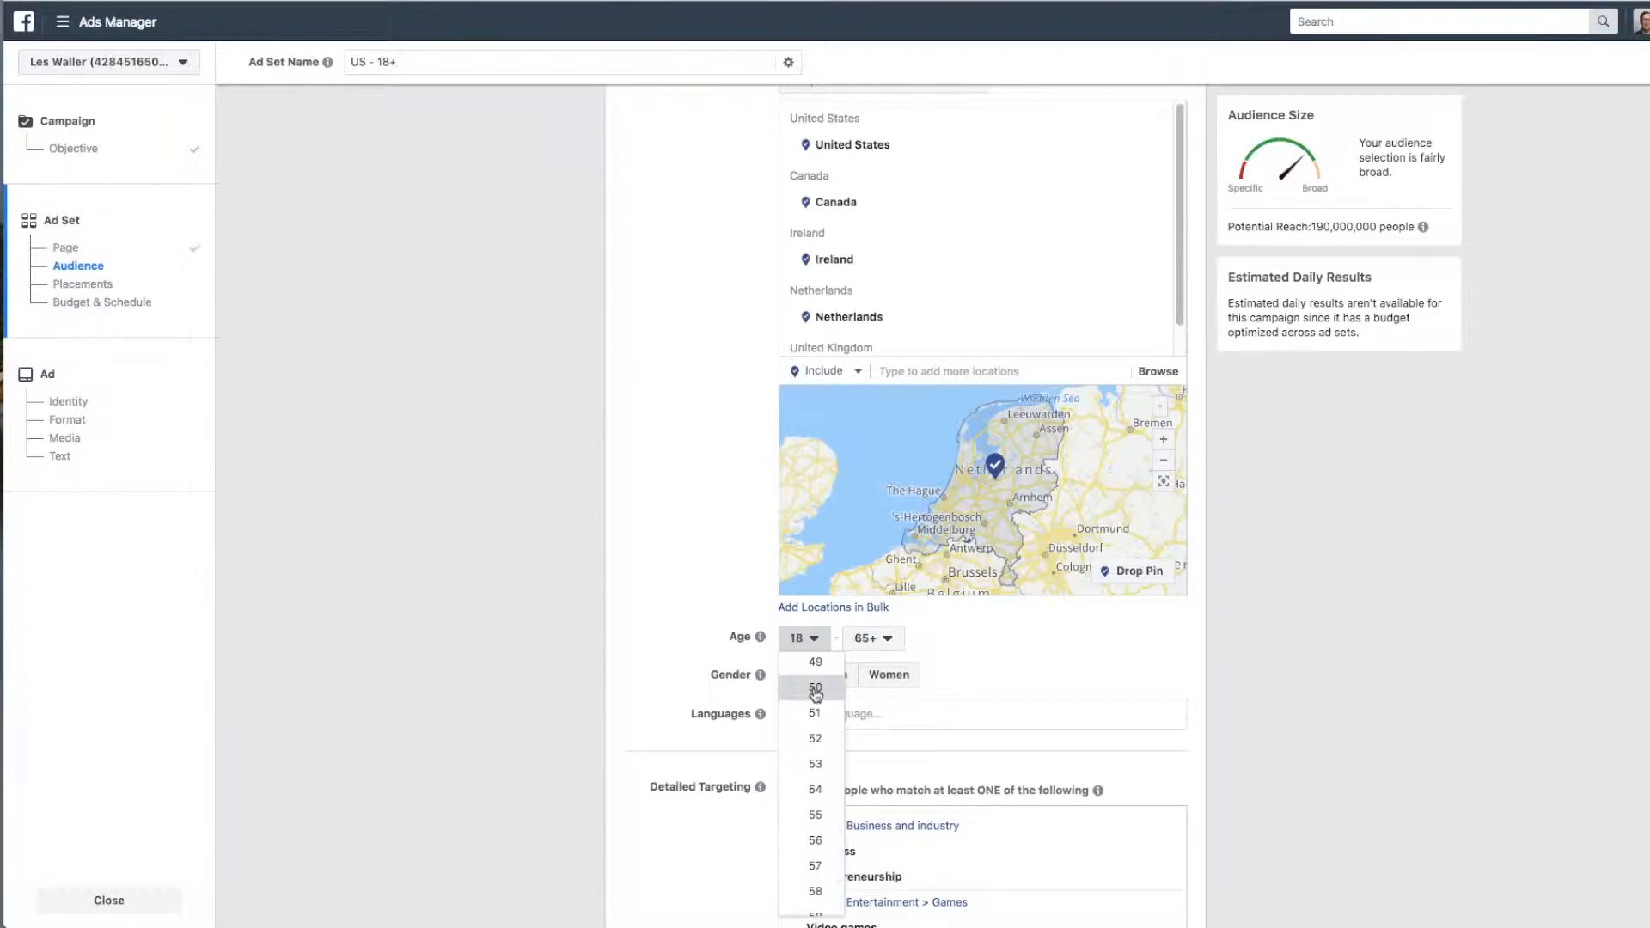
left_click(814, 688)
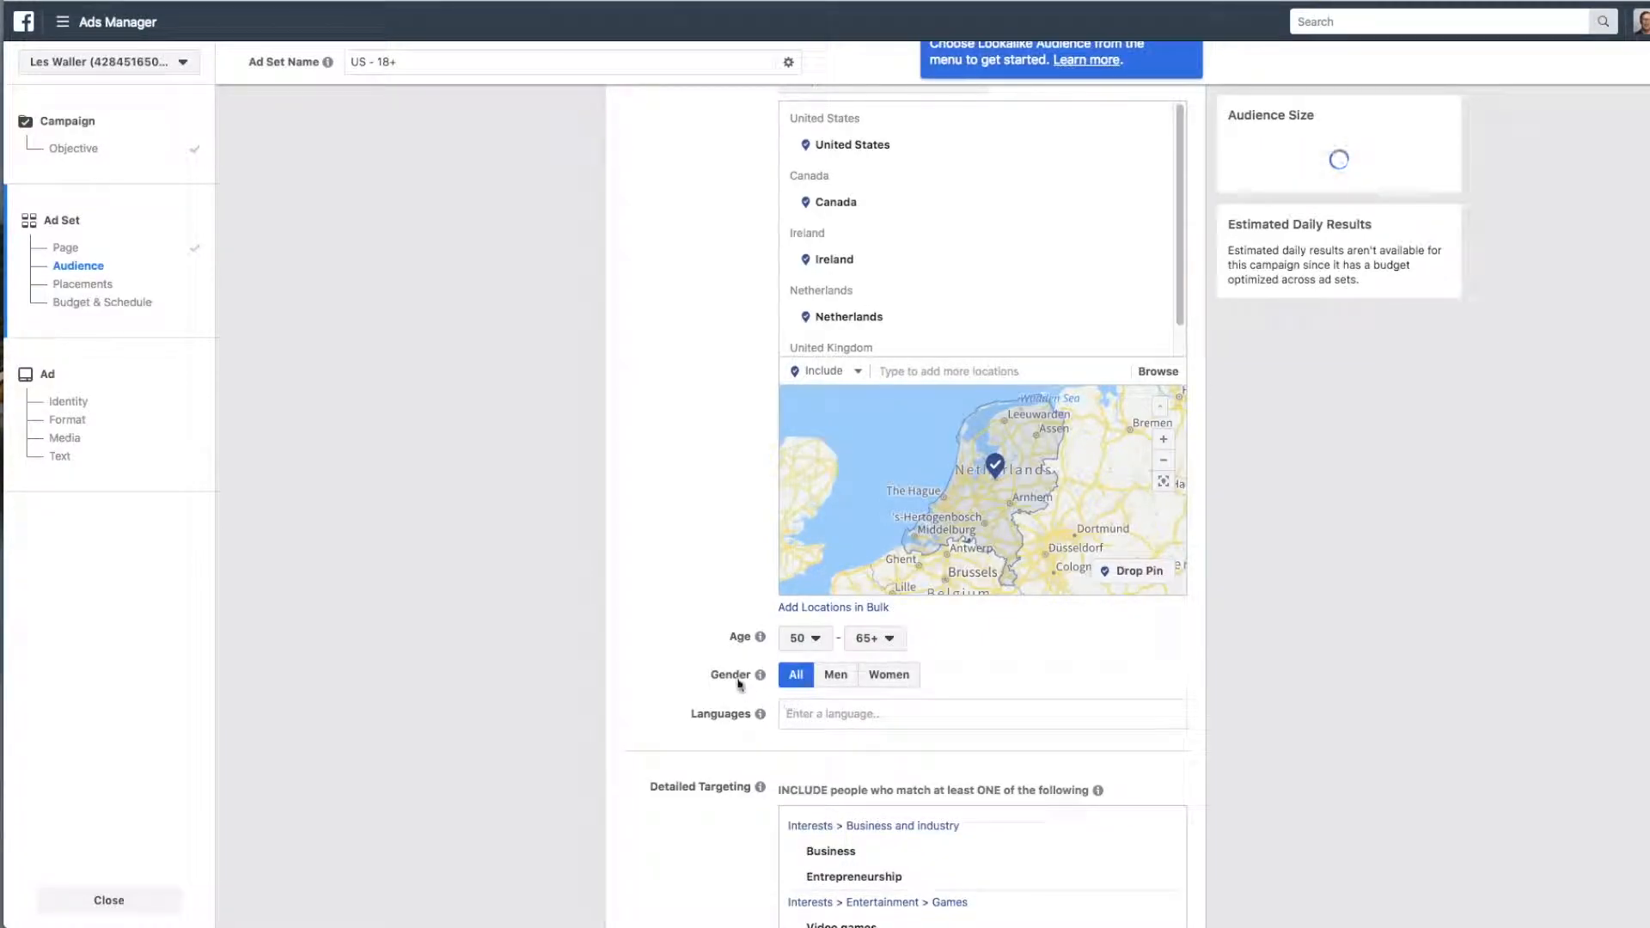
left_click(892, 640)
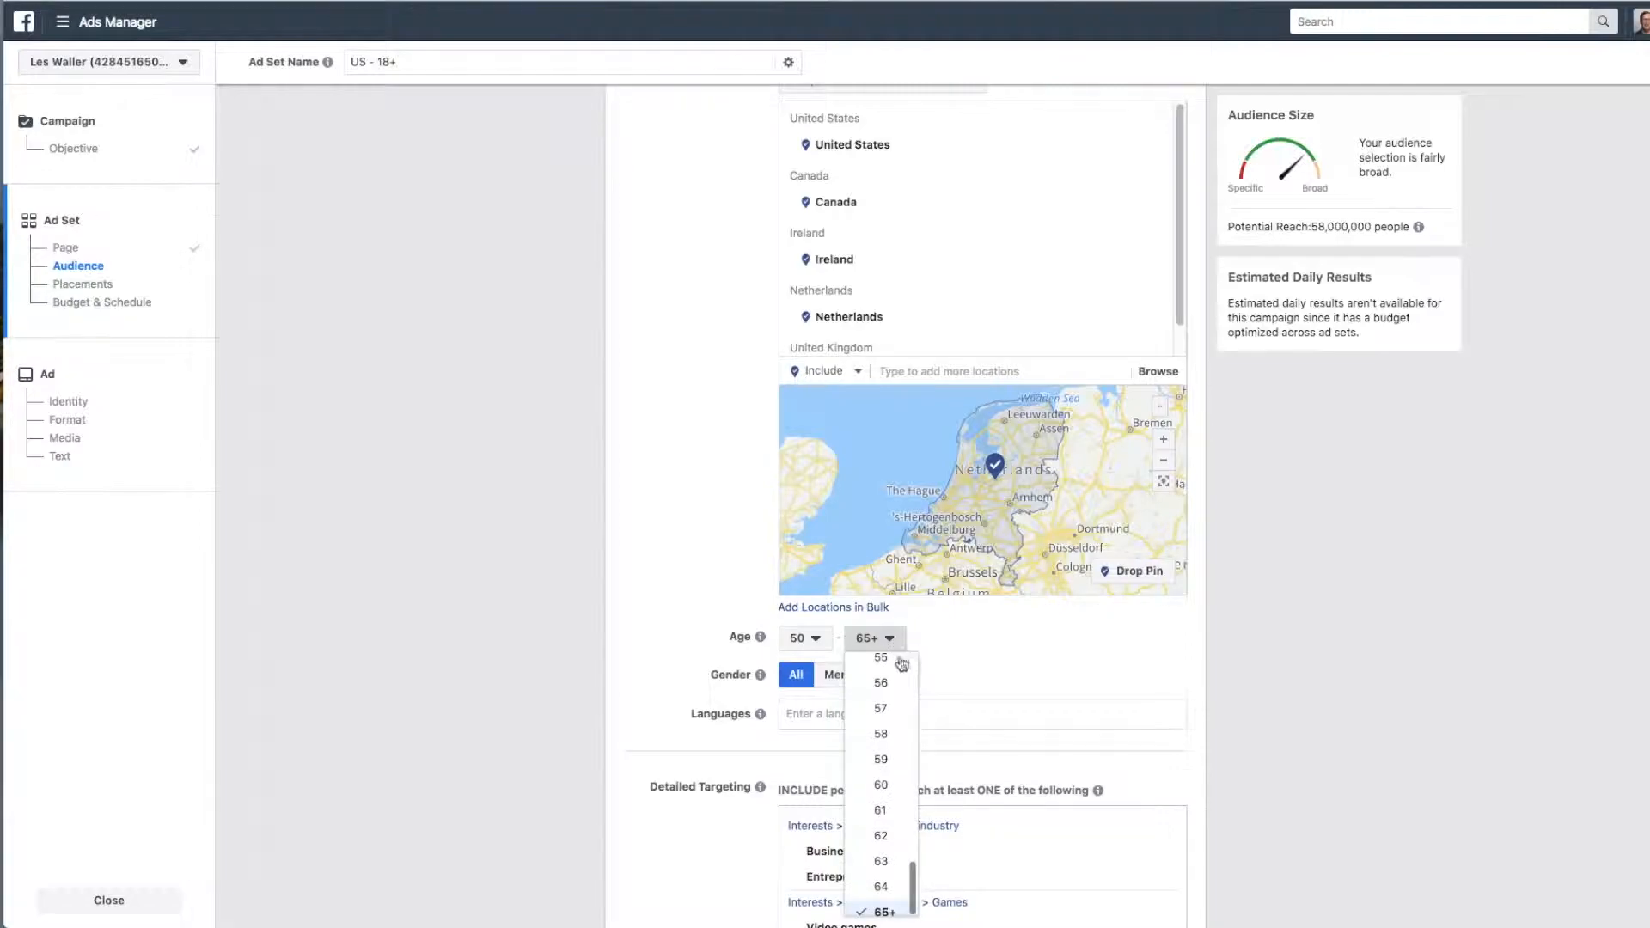
left_click(877, 834)
Step: Restrict the audience's language to English (All)
left_click(807, 713)
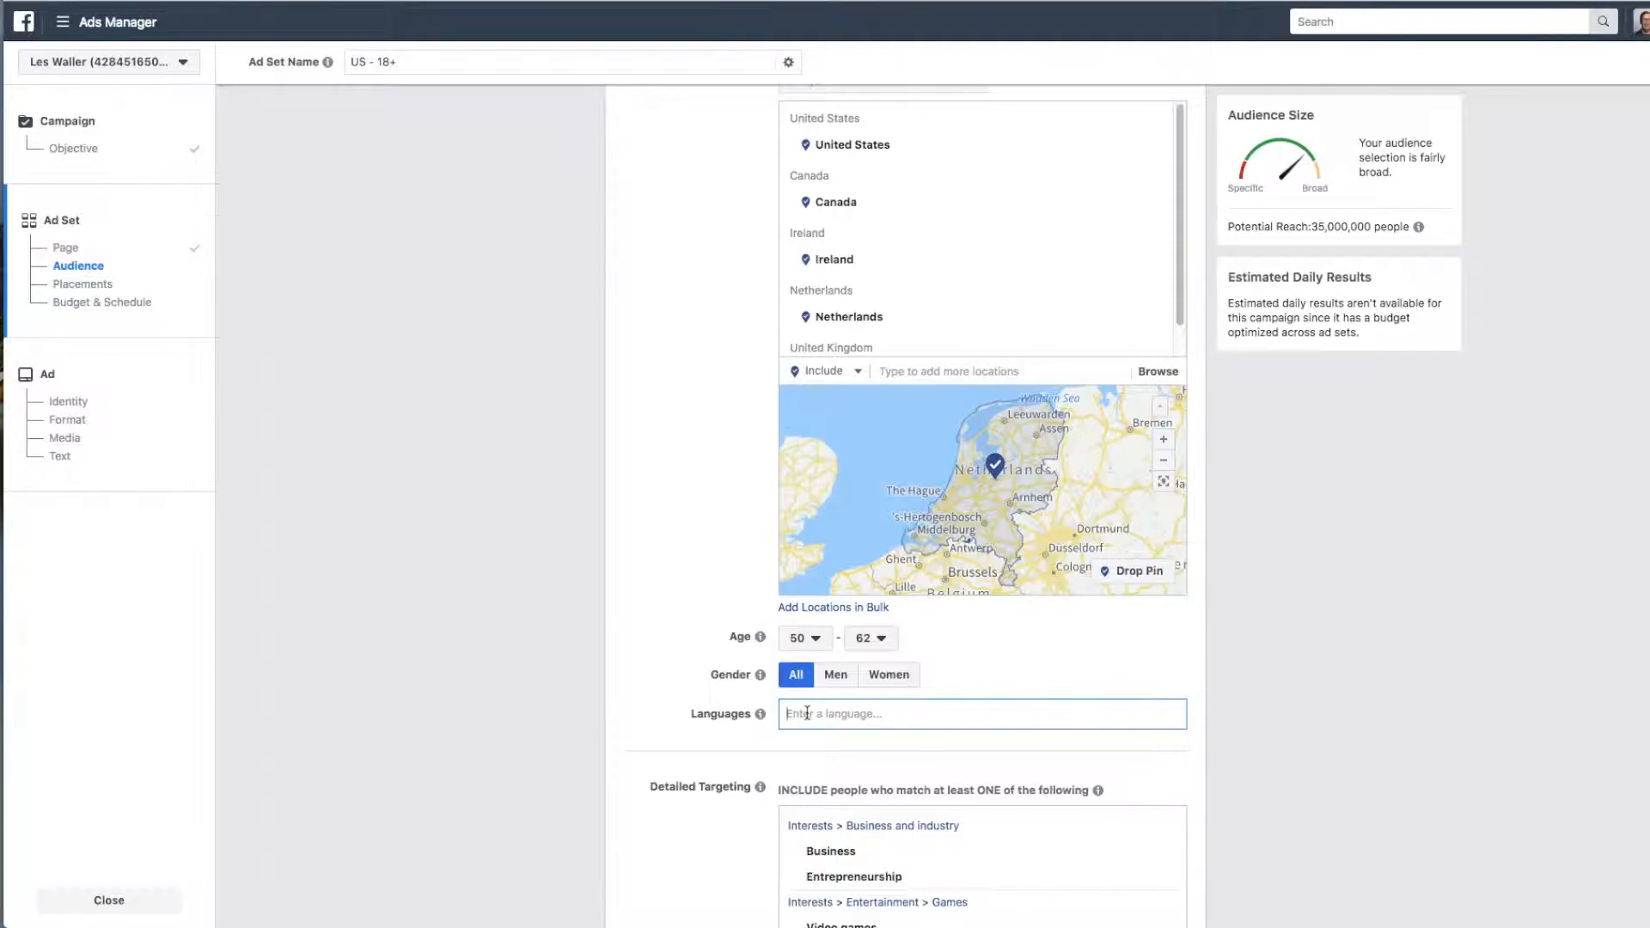
type("Engli")
key("Return")
Step: Search the detailed targeting for "small business" and add the Small business owners behavior
scroll(707, 590, "down", 5)
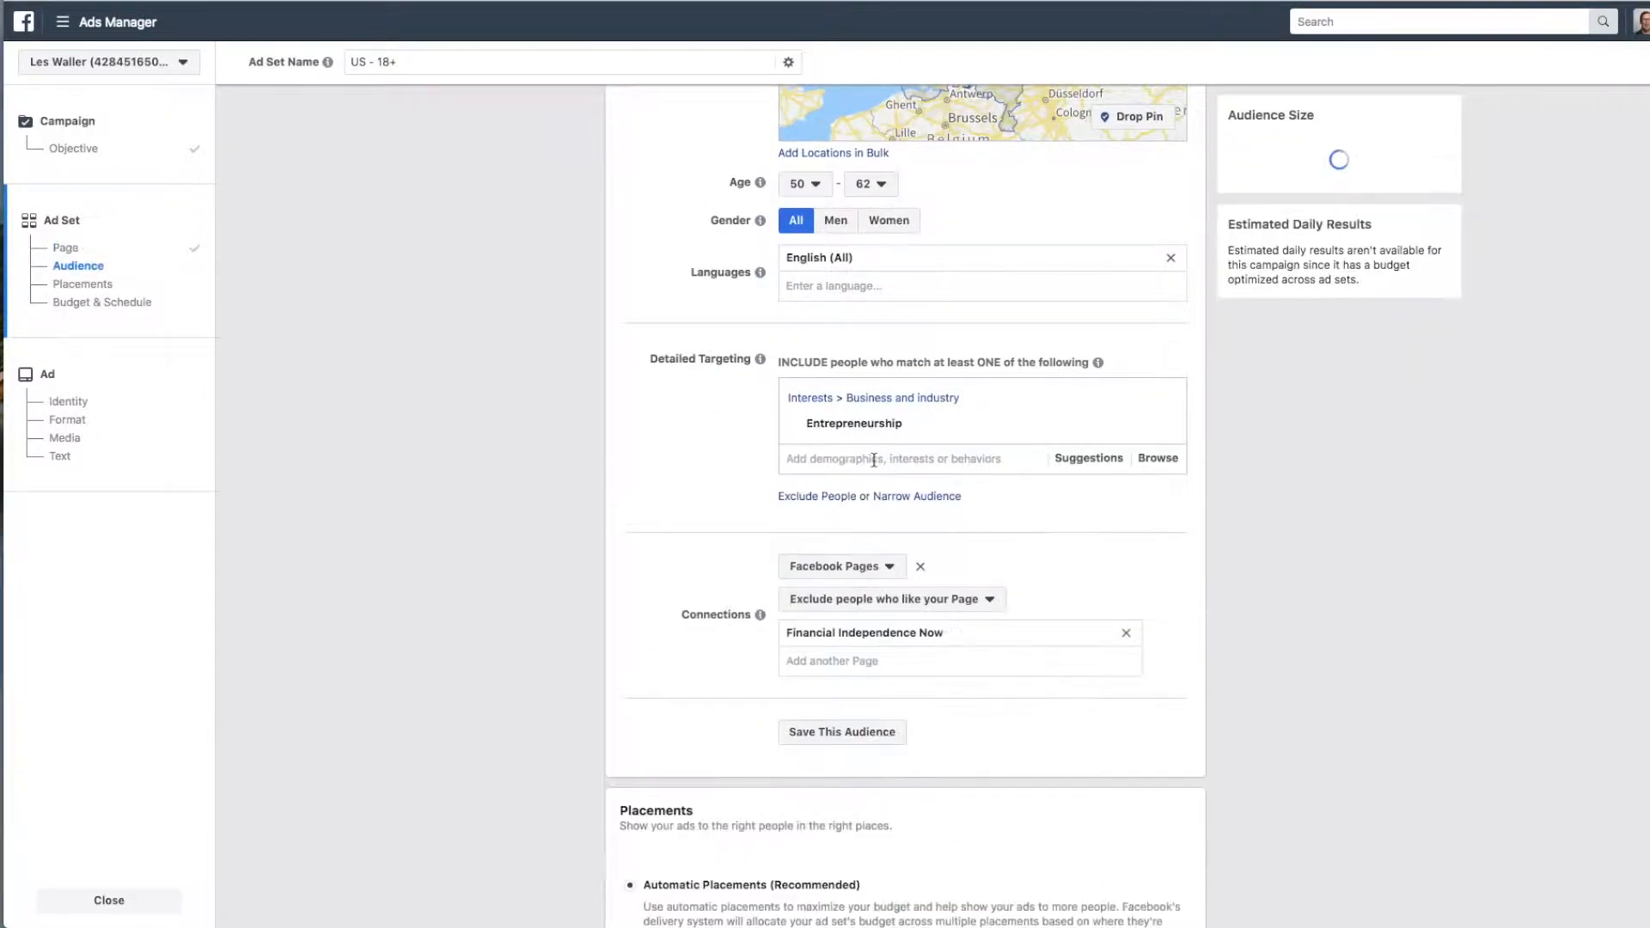
left_click(911, 458)
type("small")
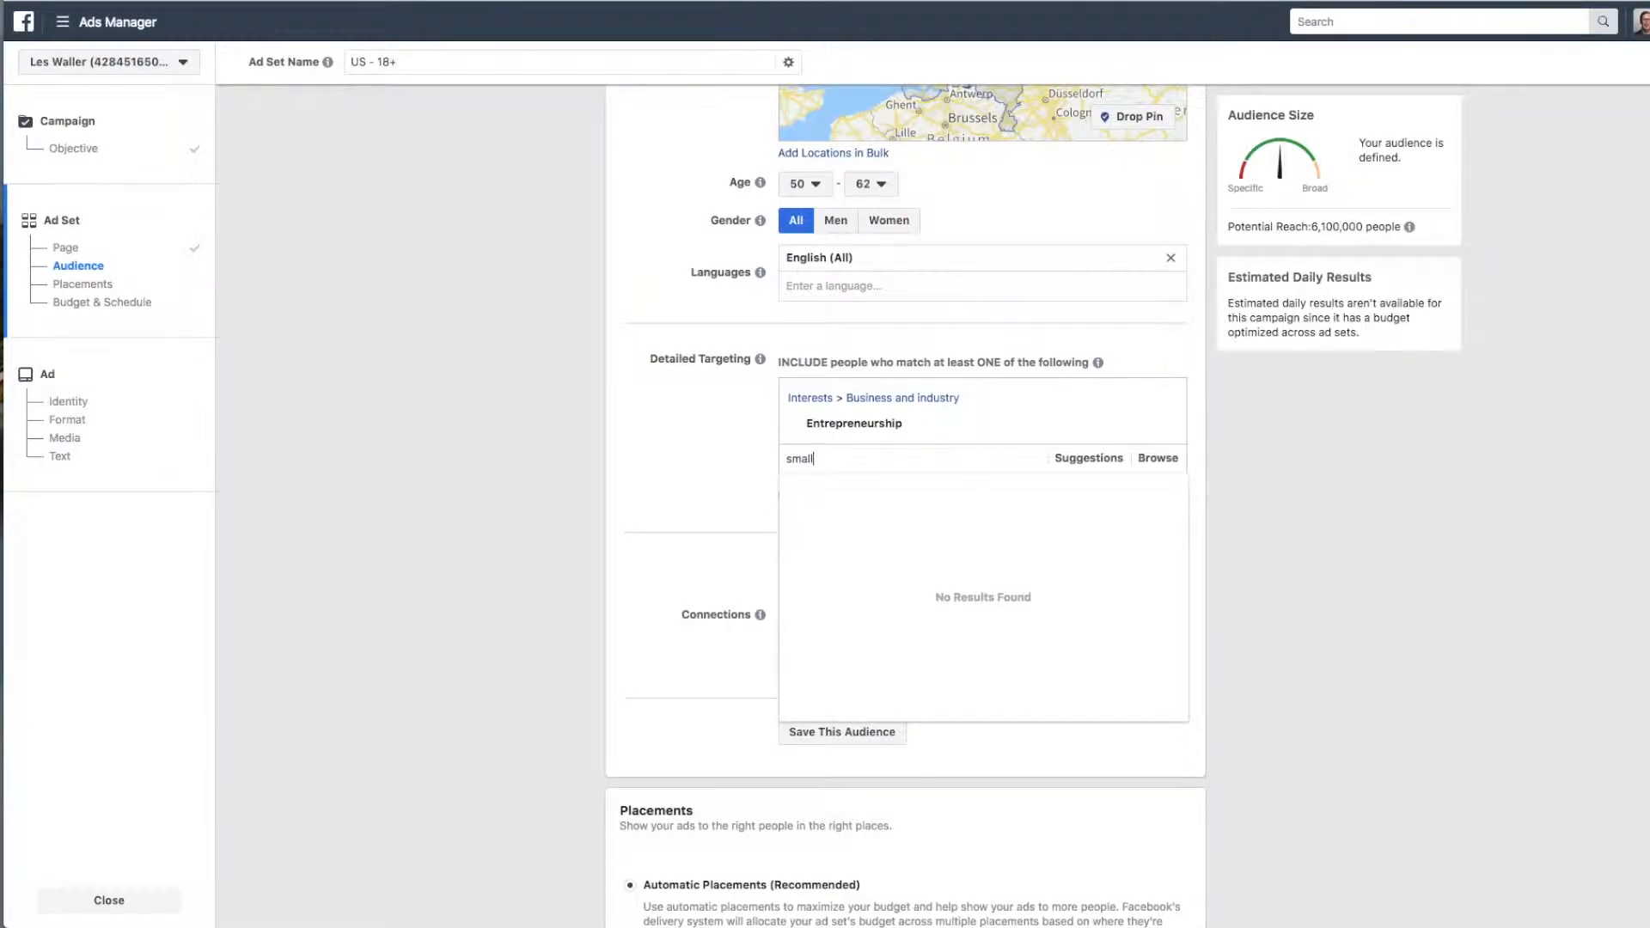
type(" business")
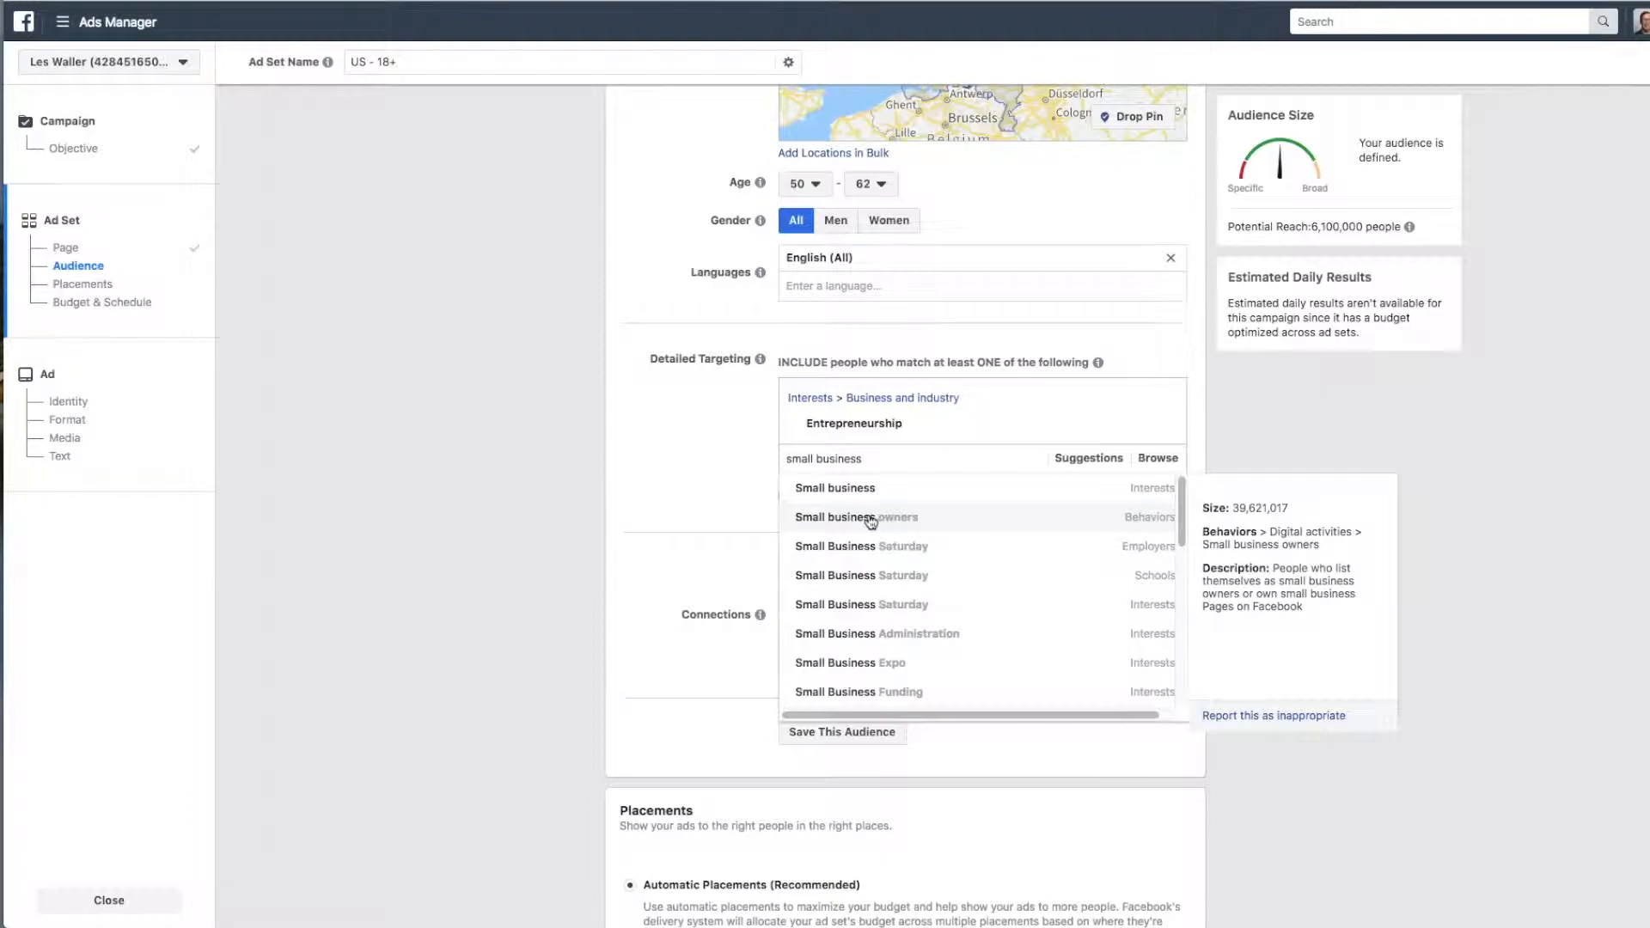
left_click(871, 518)
Step: Add the suggested job titles Self employed and Owner and Founder to the detailed targeting
left_click(1084, 511)
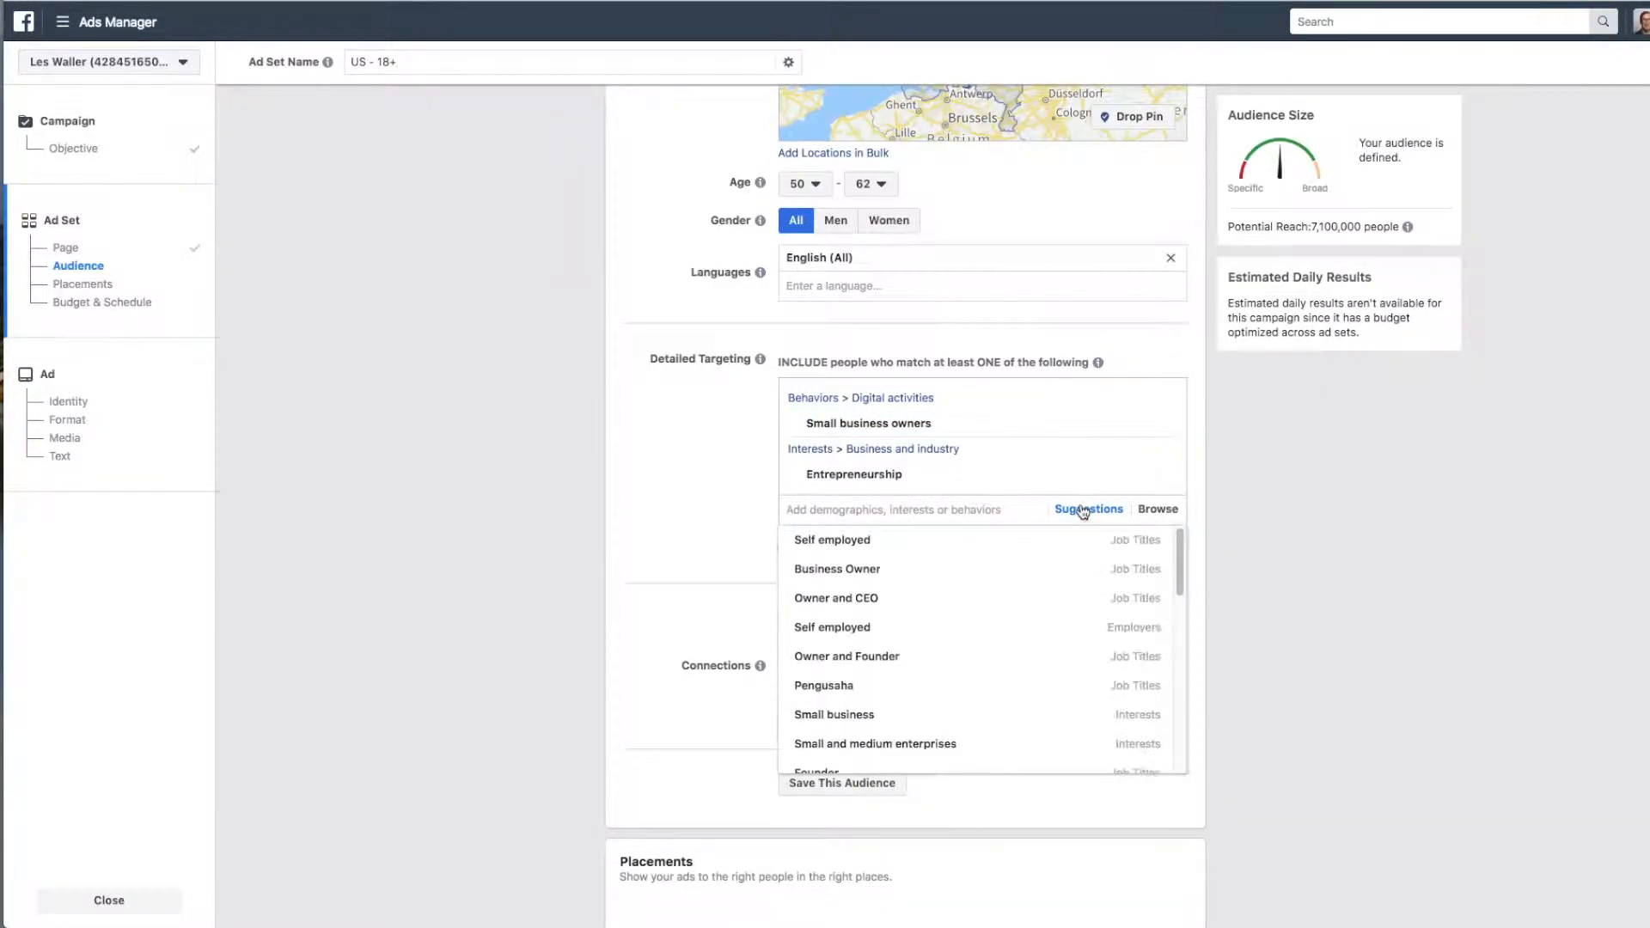
left_click(859, 542)
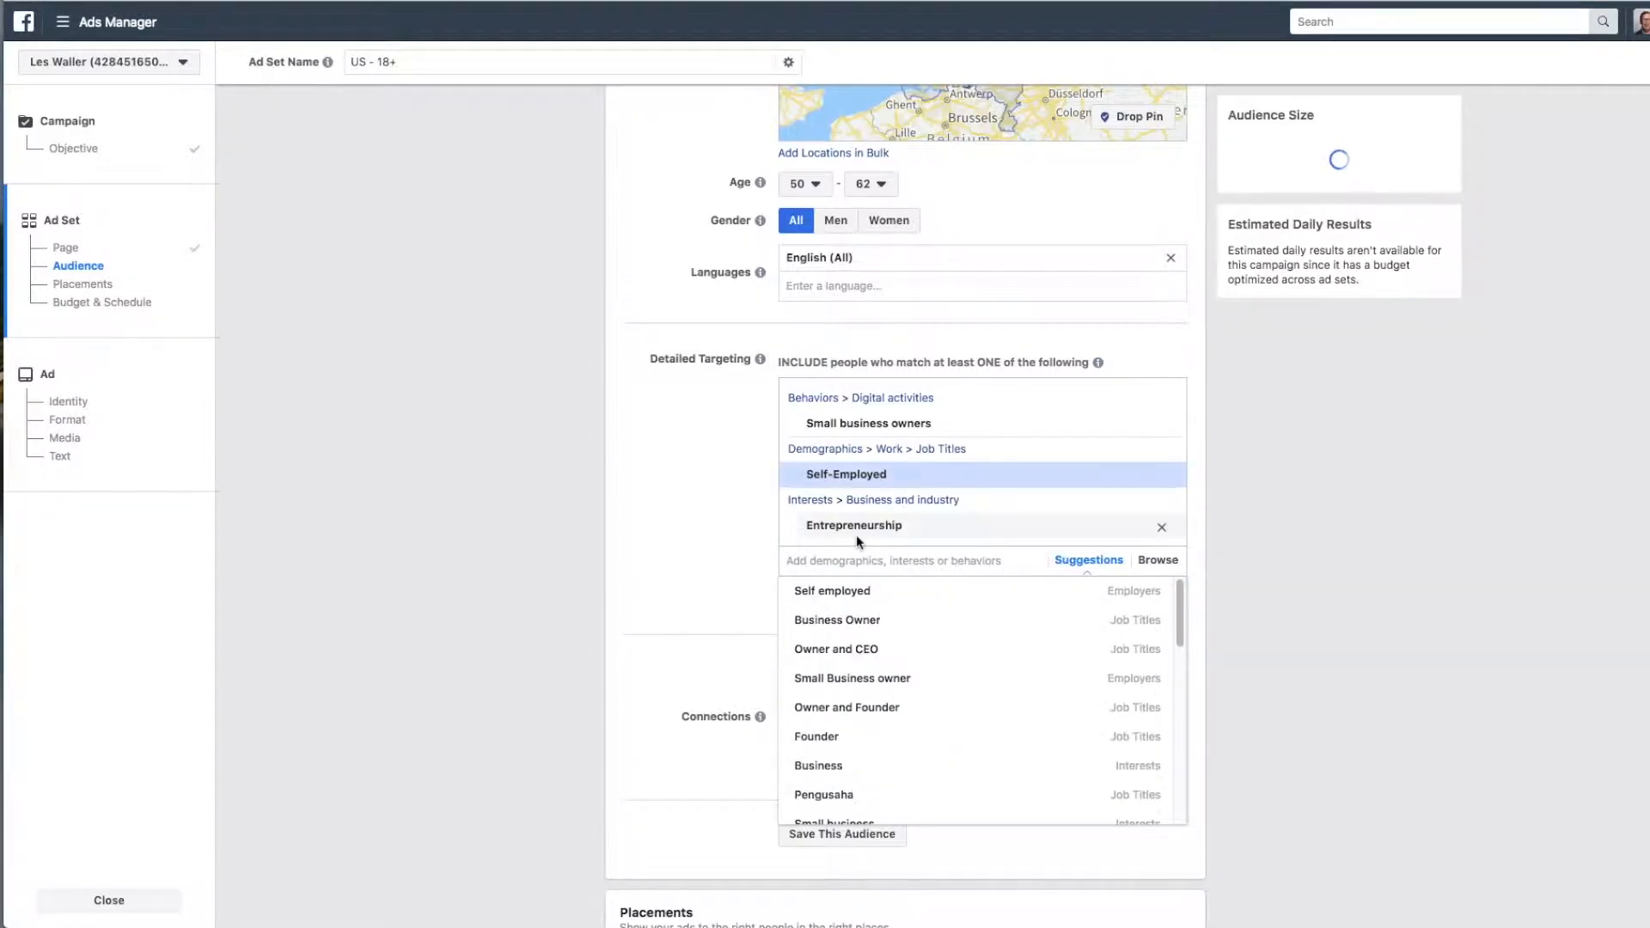
left_click(870, 710)
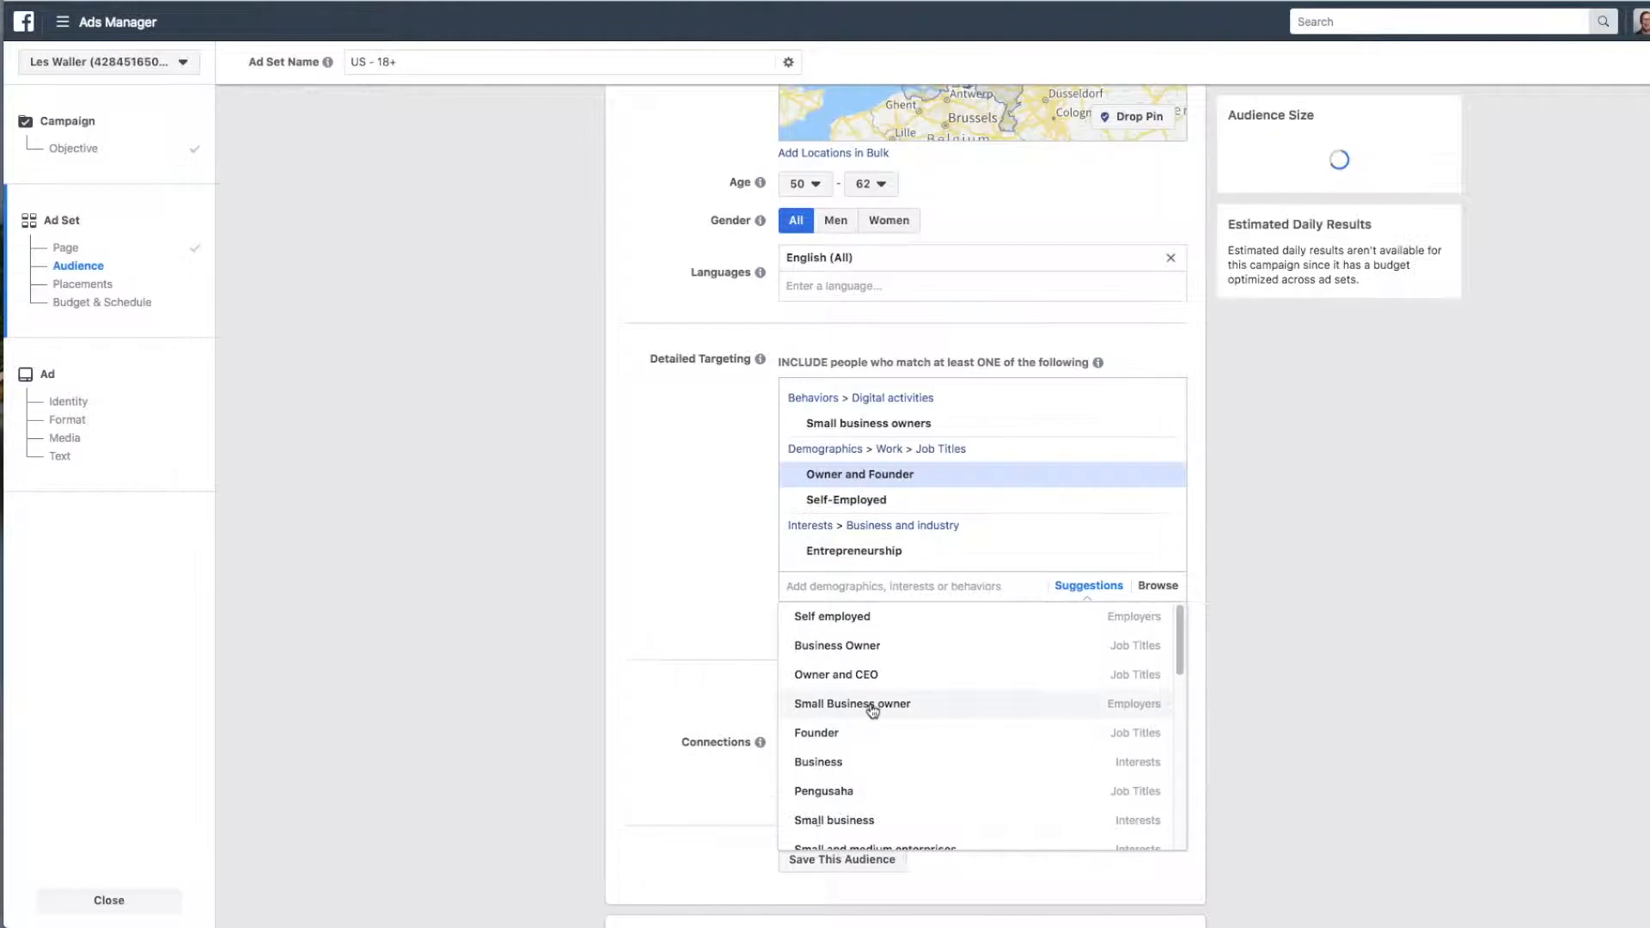
scroll(870, 748, "down", 3)
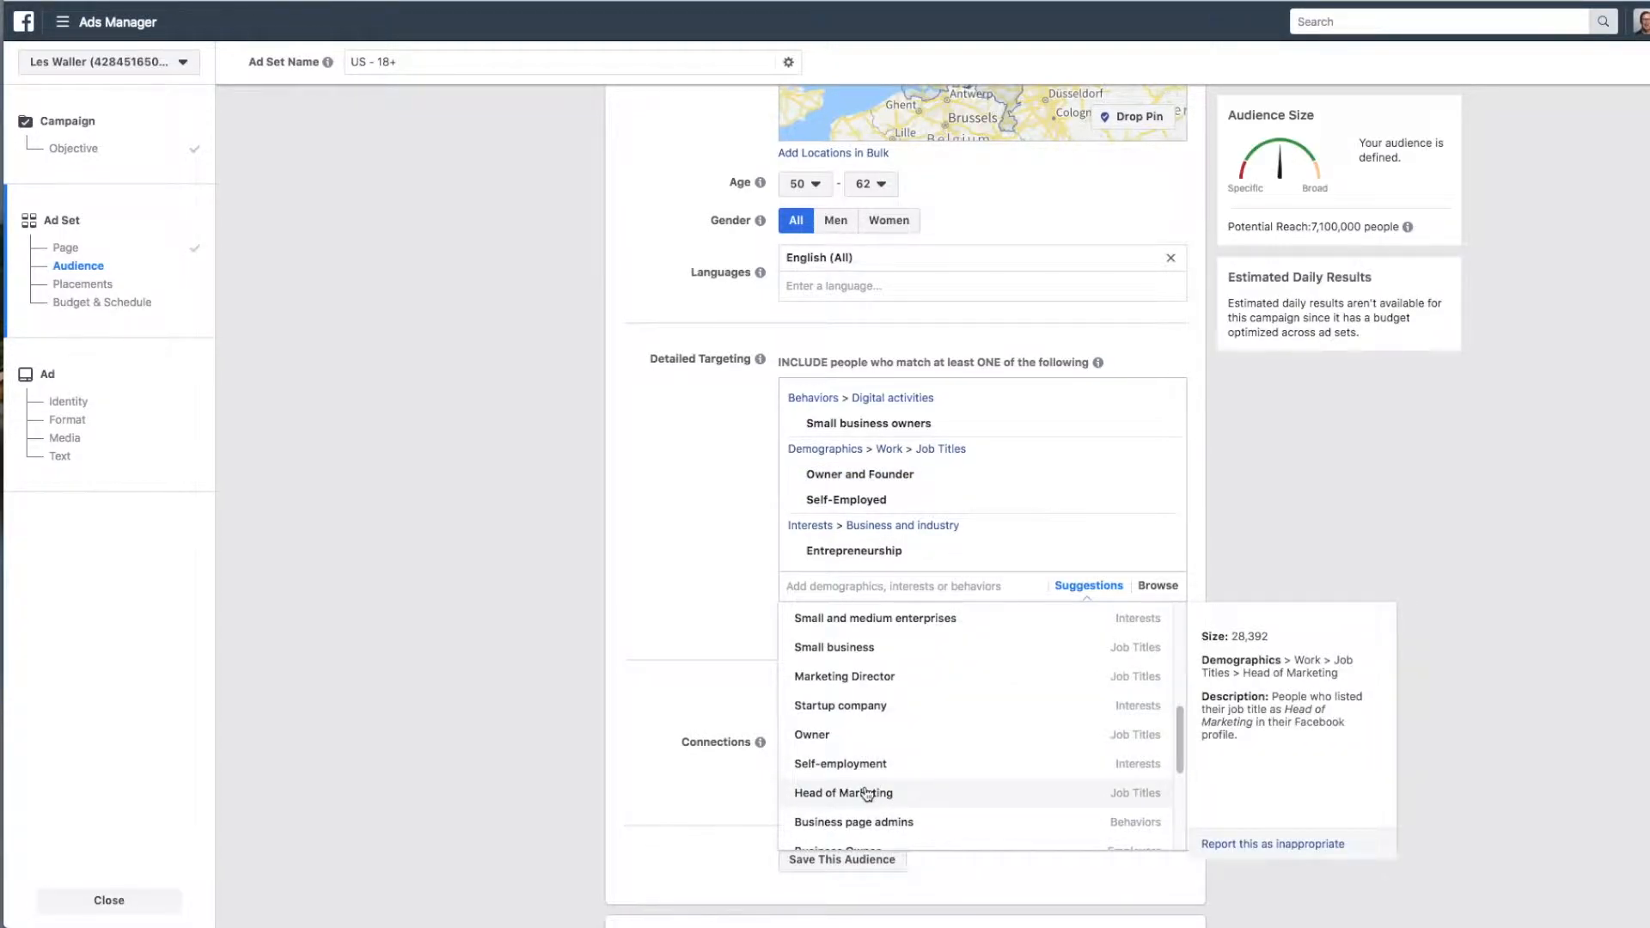
Step: Schedule the ad set with a start and end date, choose the end date, and continue to the ad setup
scroll(269, 519, "down", 6)
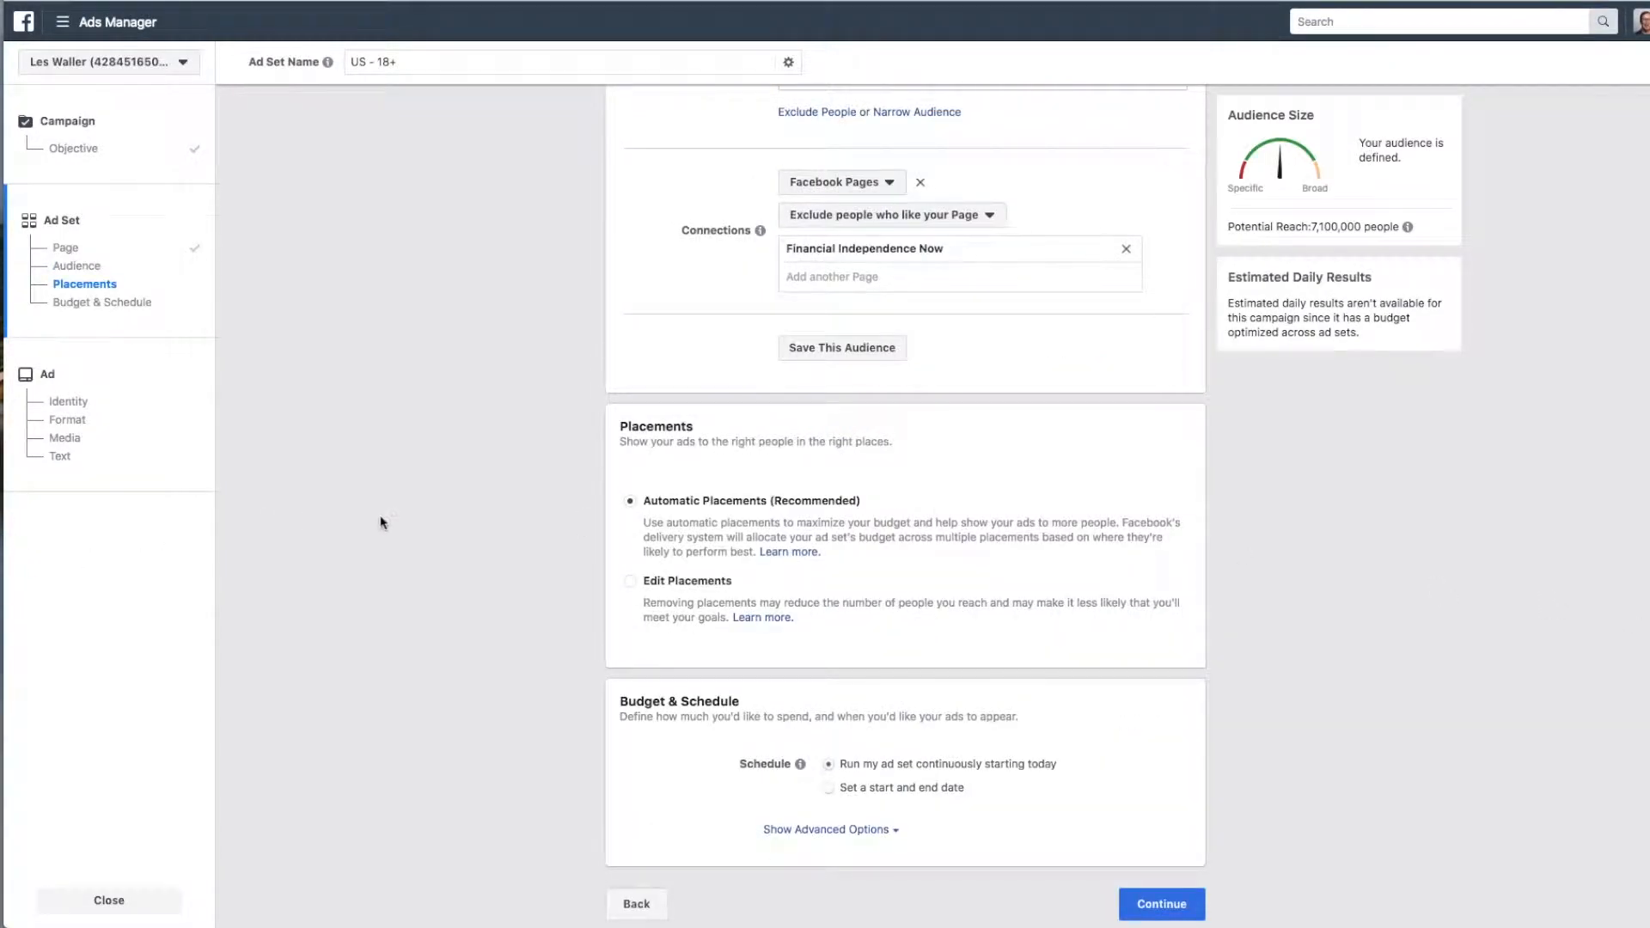
scroll(463, 473, "down", 1)
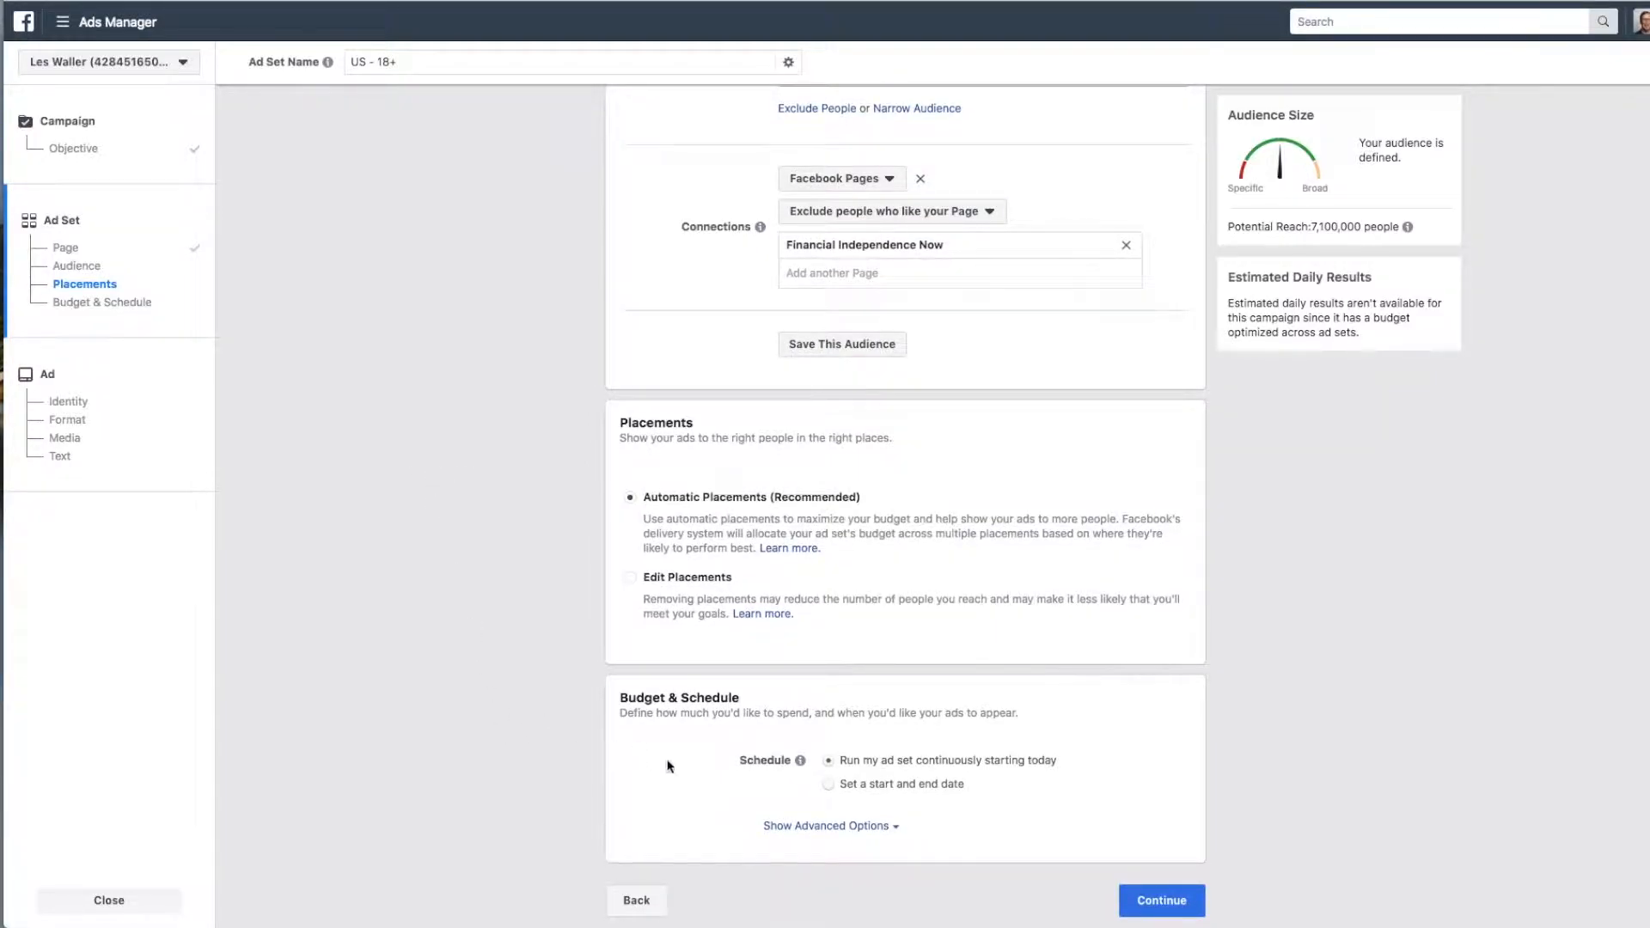
left_click(827, 784)
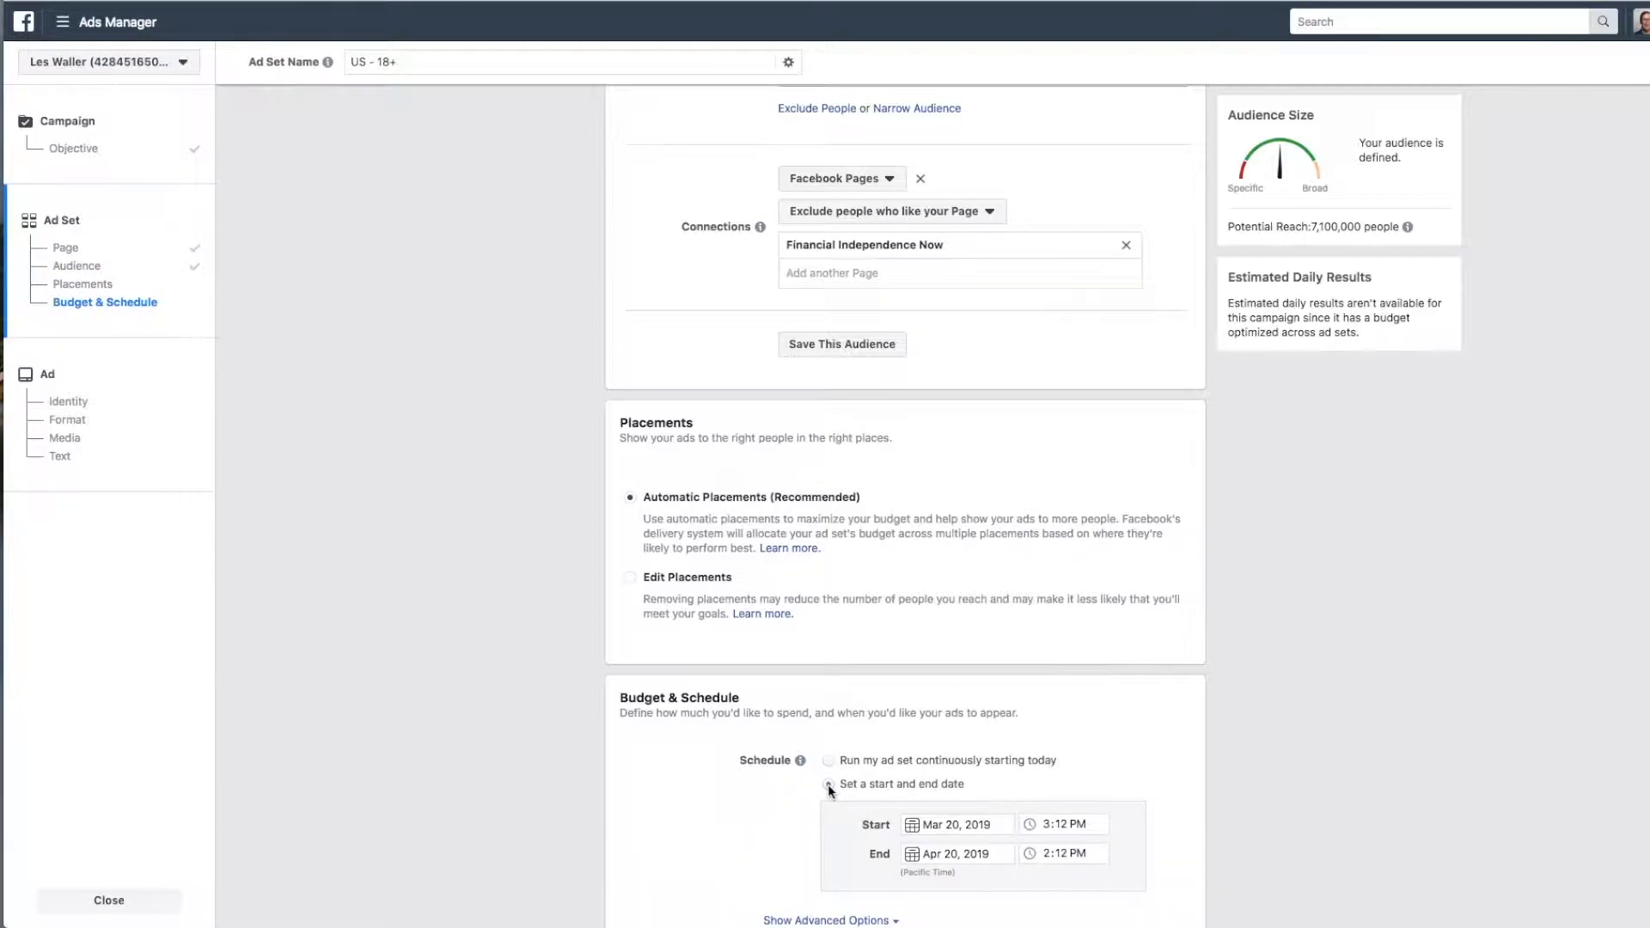
scroll(1150, 790, "down", 2)
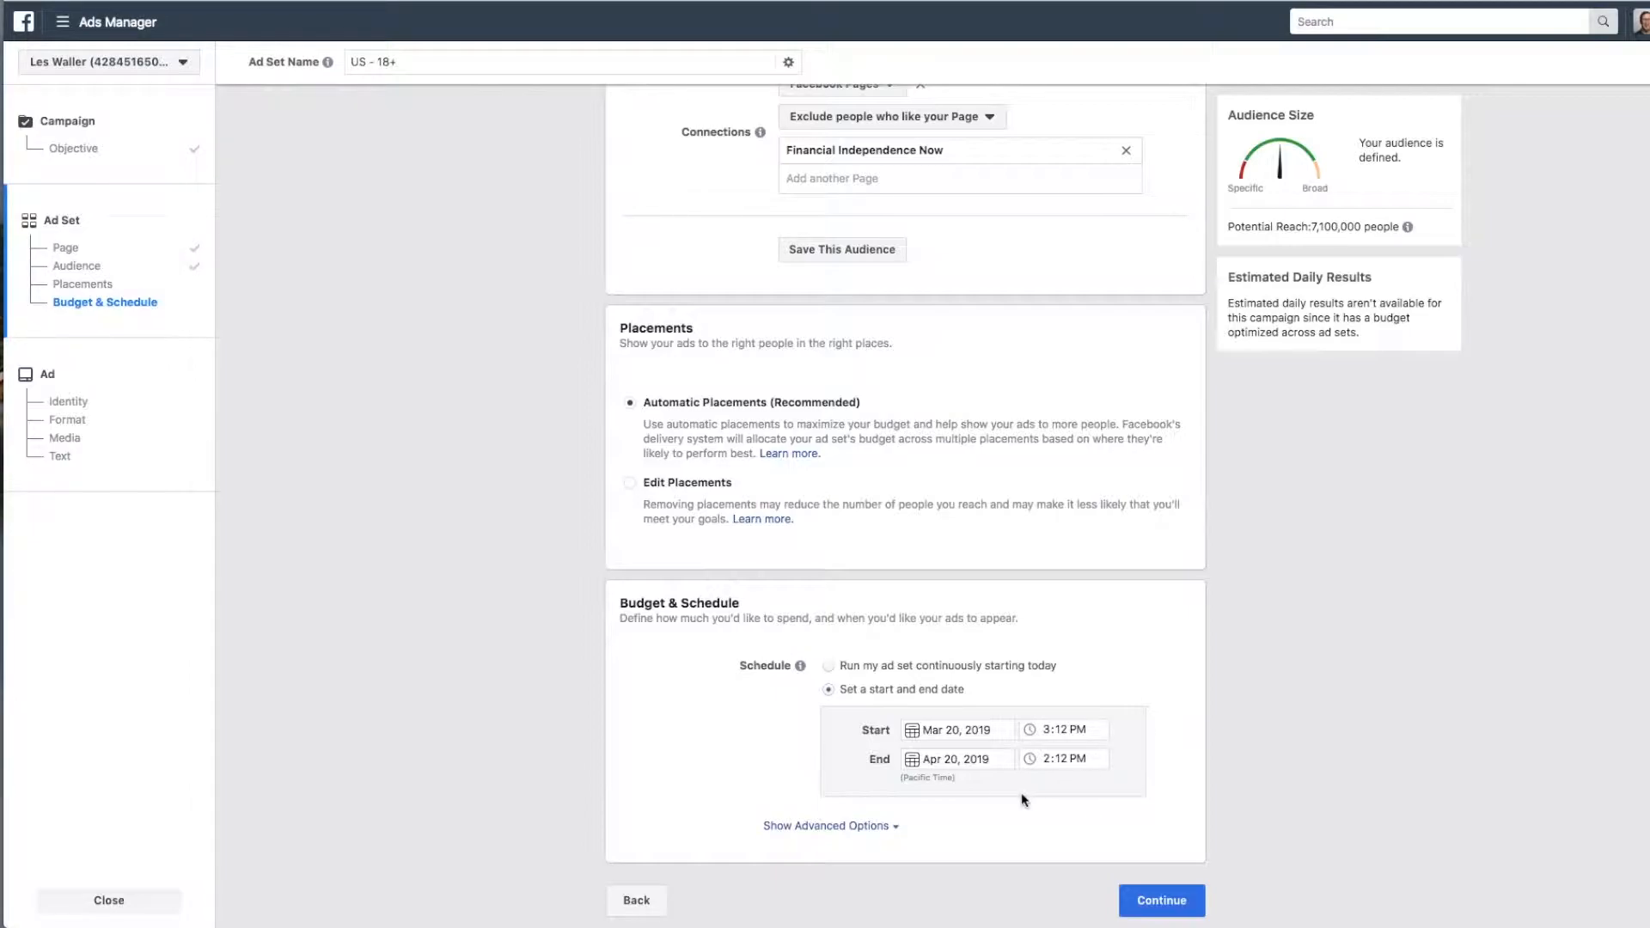
left_click(947, 760)
left_click(1100, 699)
left_click(1167, 899)
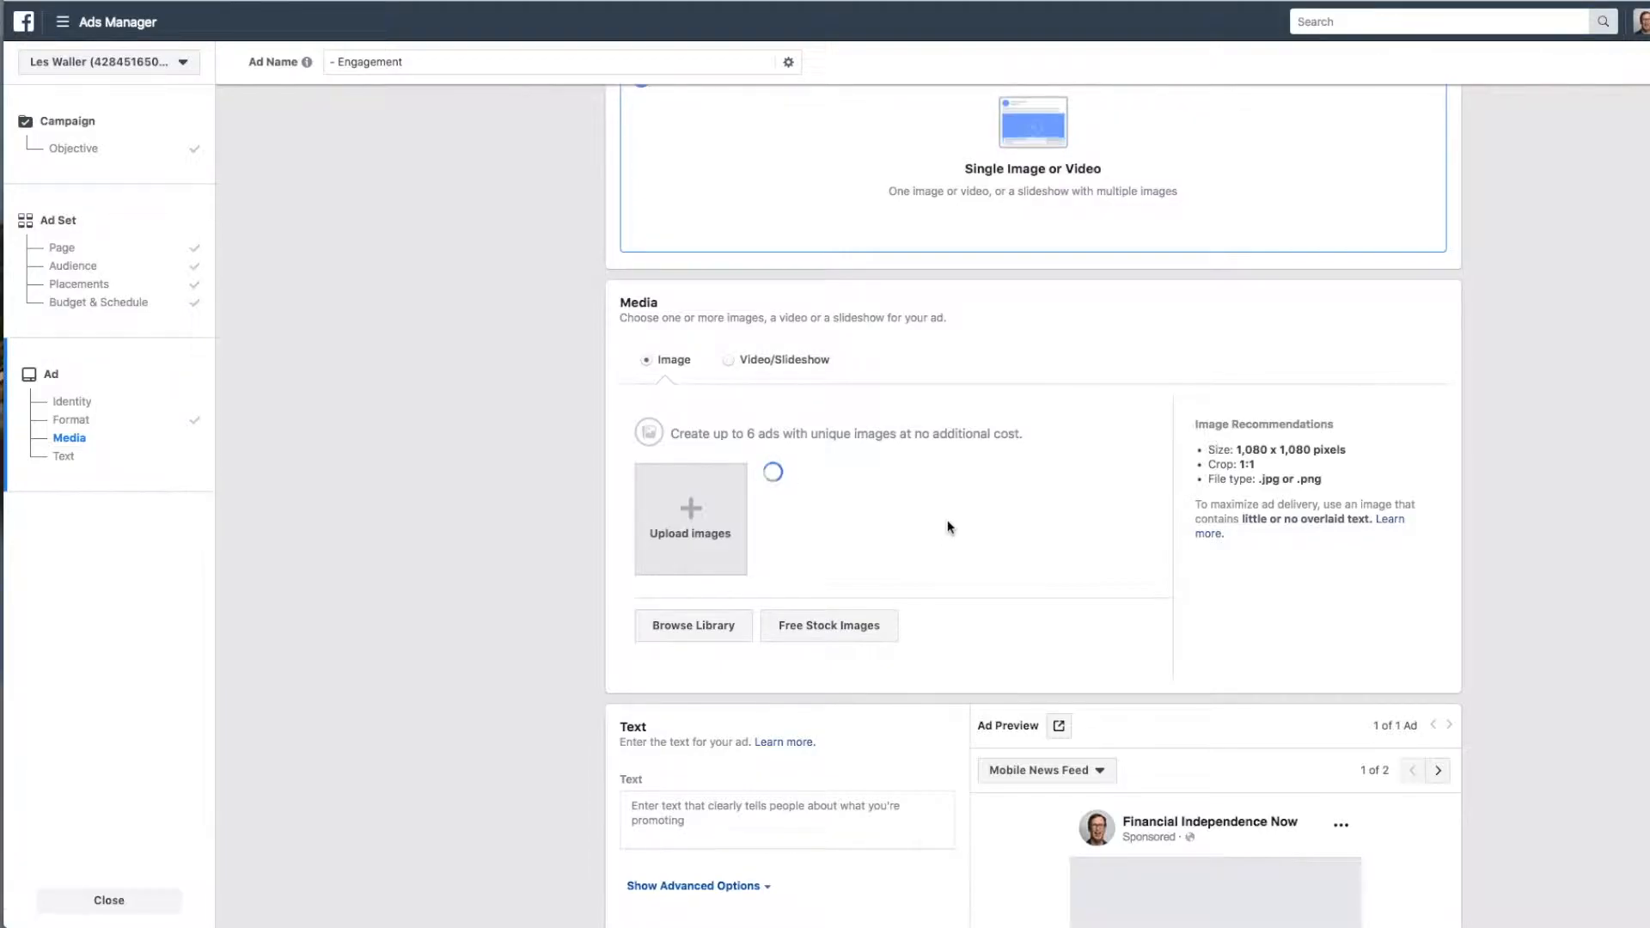
Step: Enter the ad text "I help entrepreneurs build and scale their small business (come hang out w/us)"
scroll(954, 453, "down", 3)
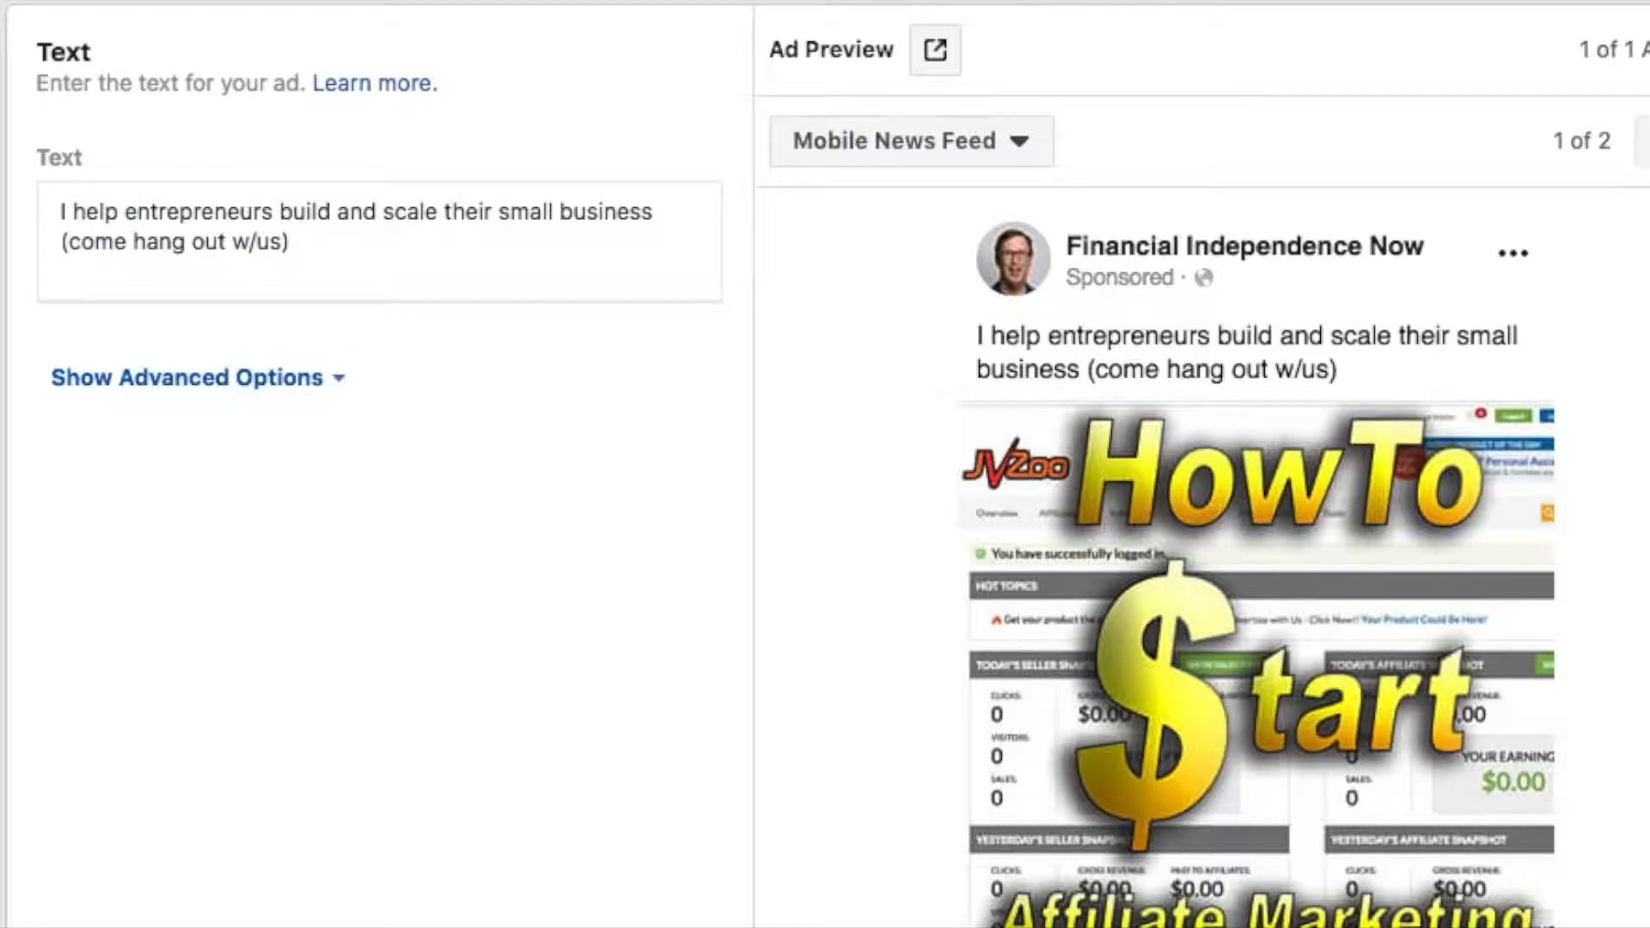
left_click(297, 242)
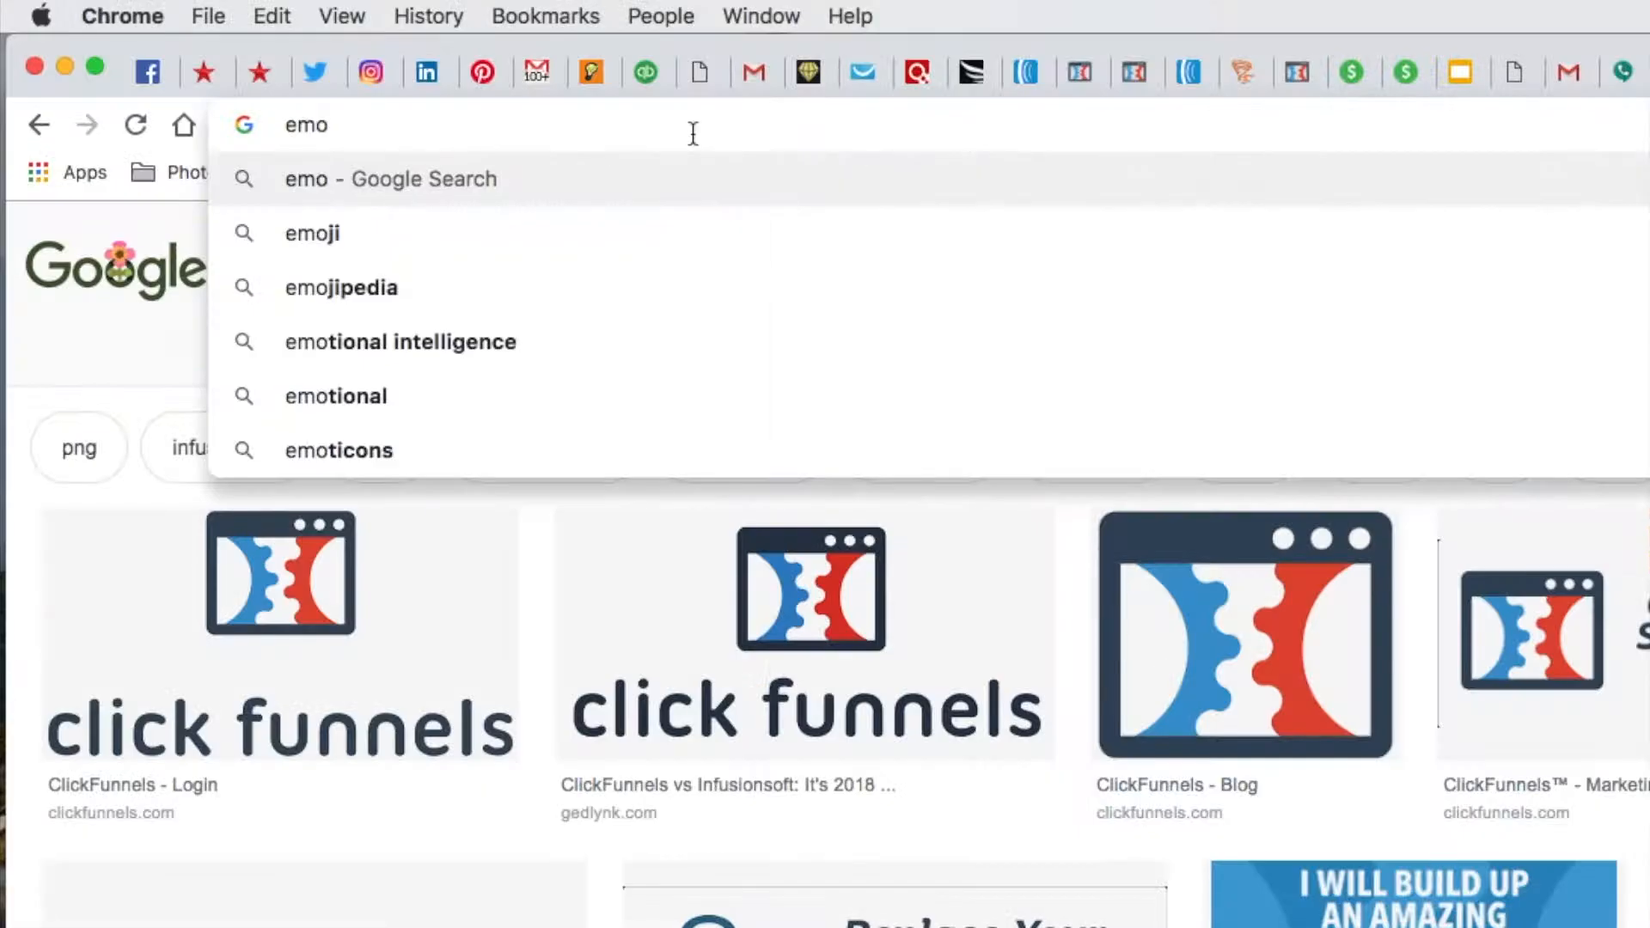
Step: Open emojipedia.com in the browser and search the site for "smileys"
type("jipe")
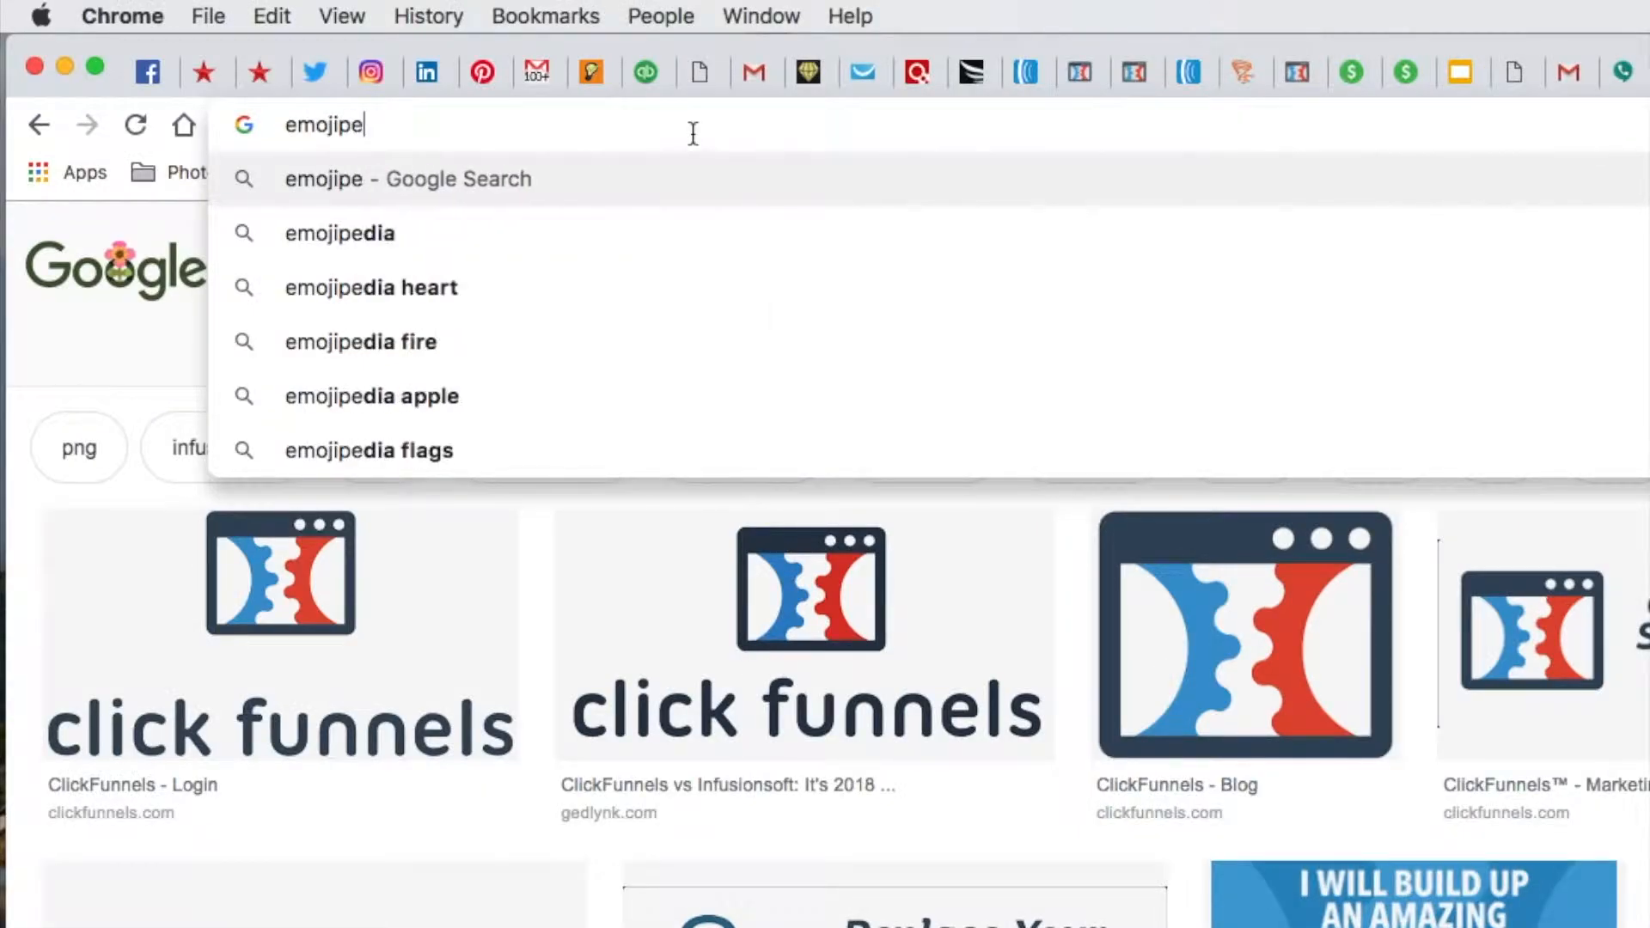
type("dia.com")
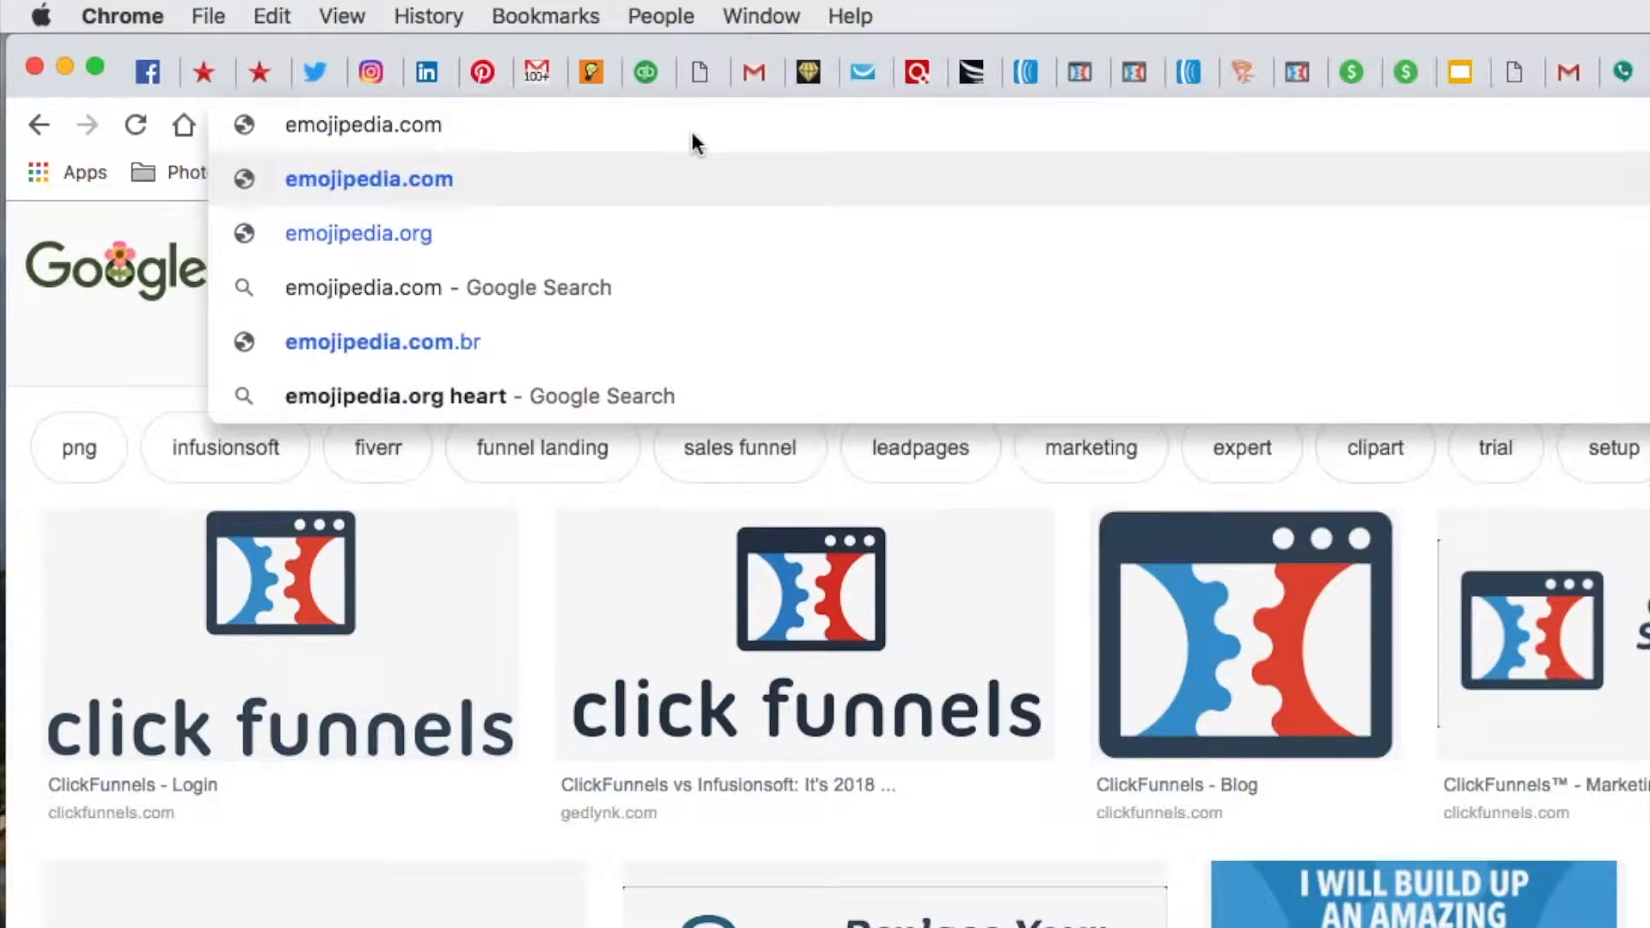
key("Return")
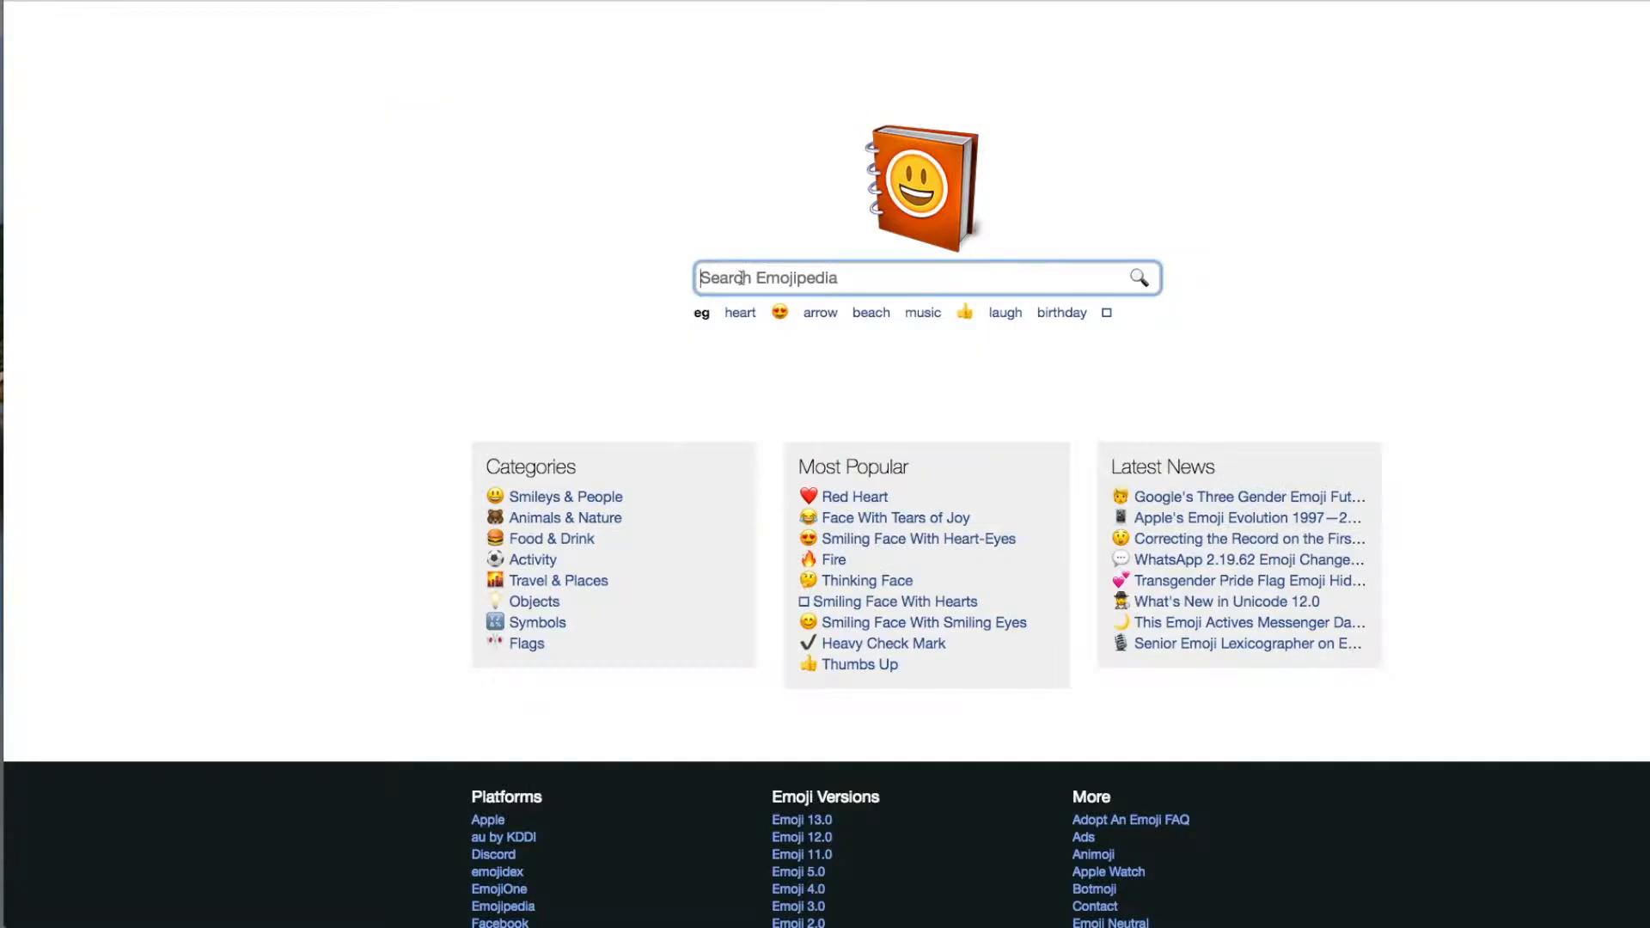
type("smileys")
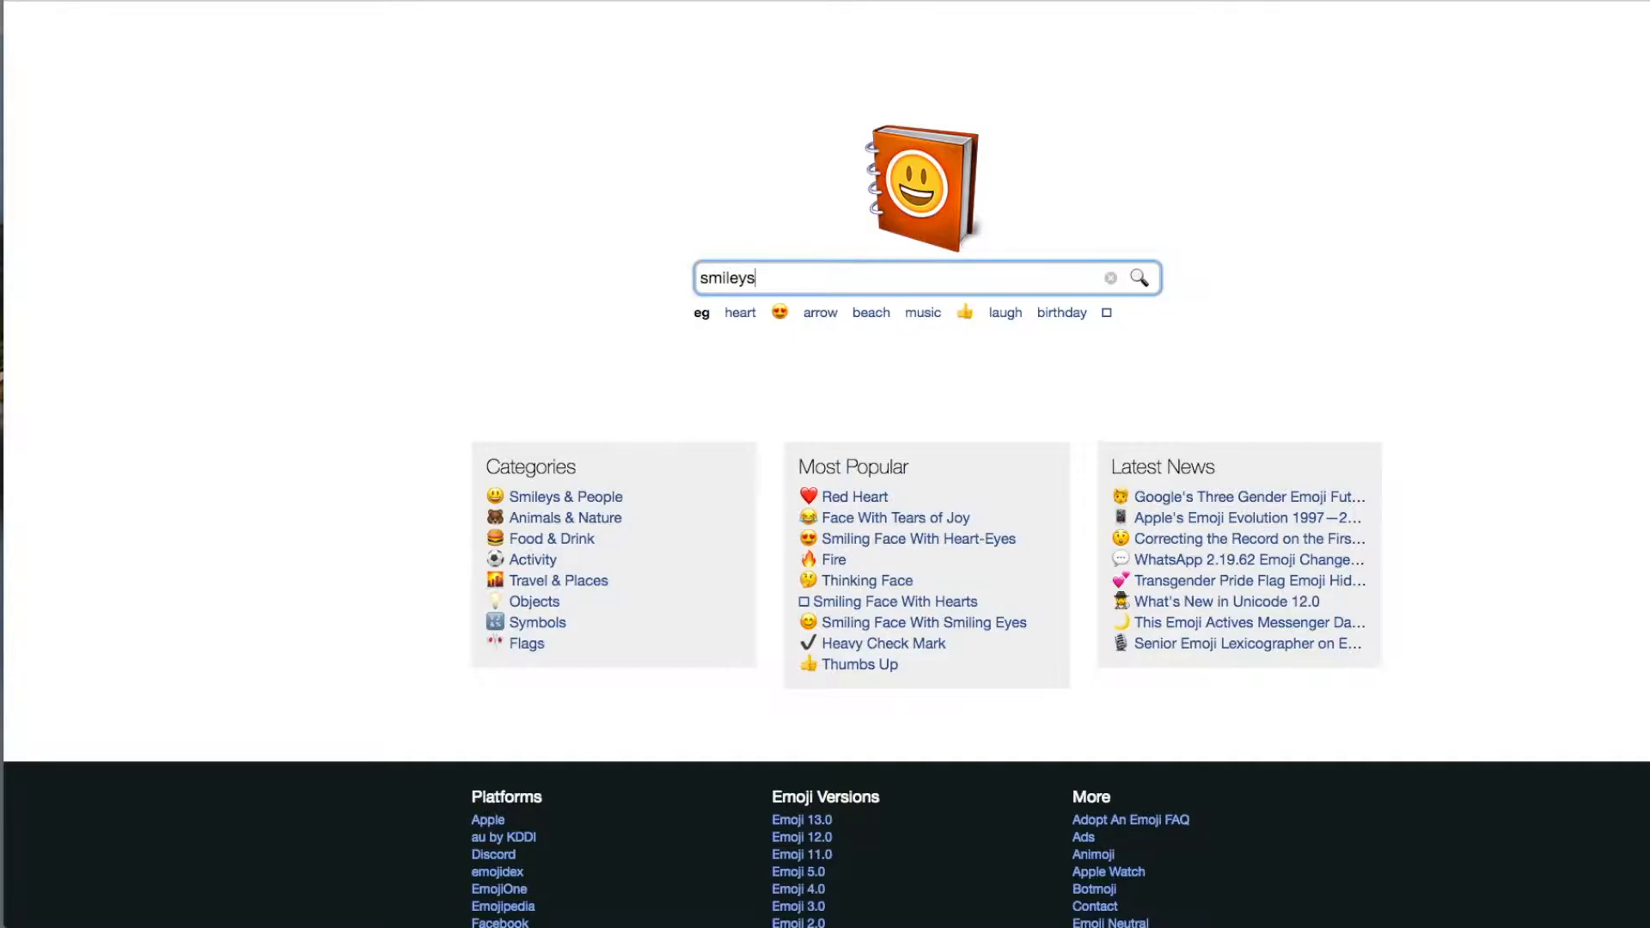
key("Return")
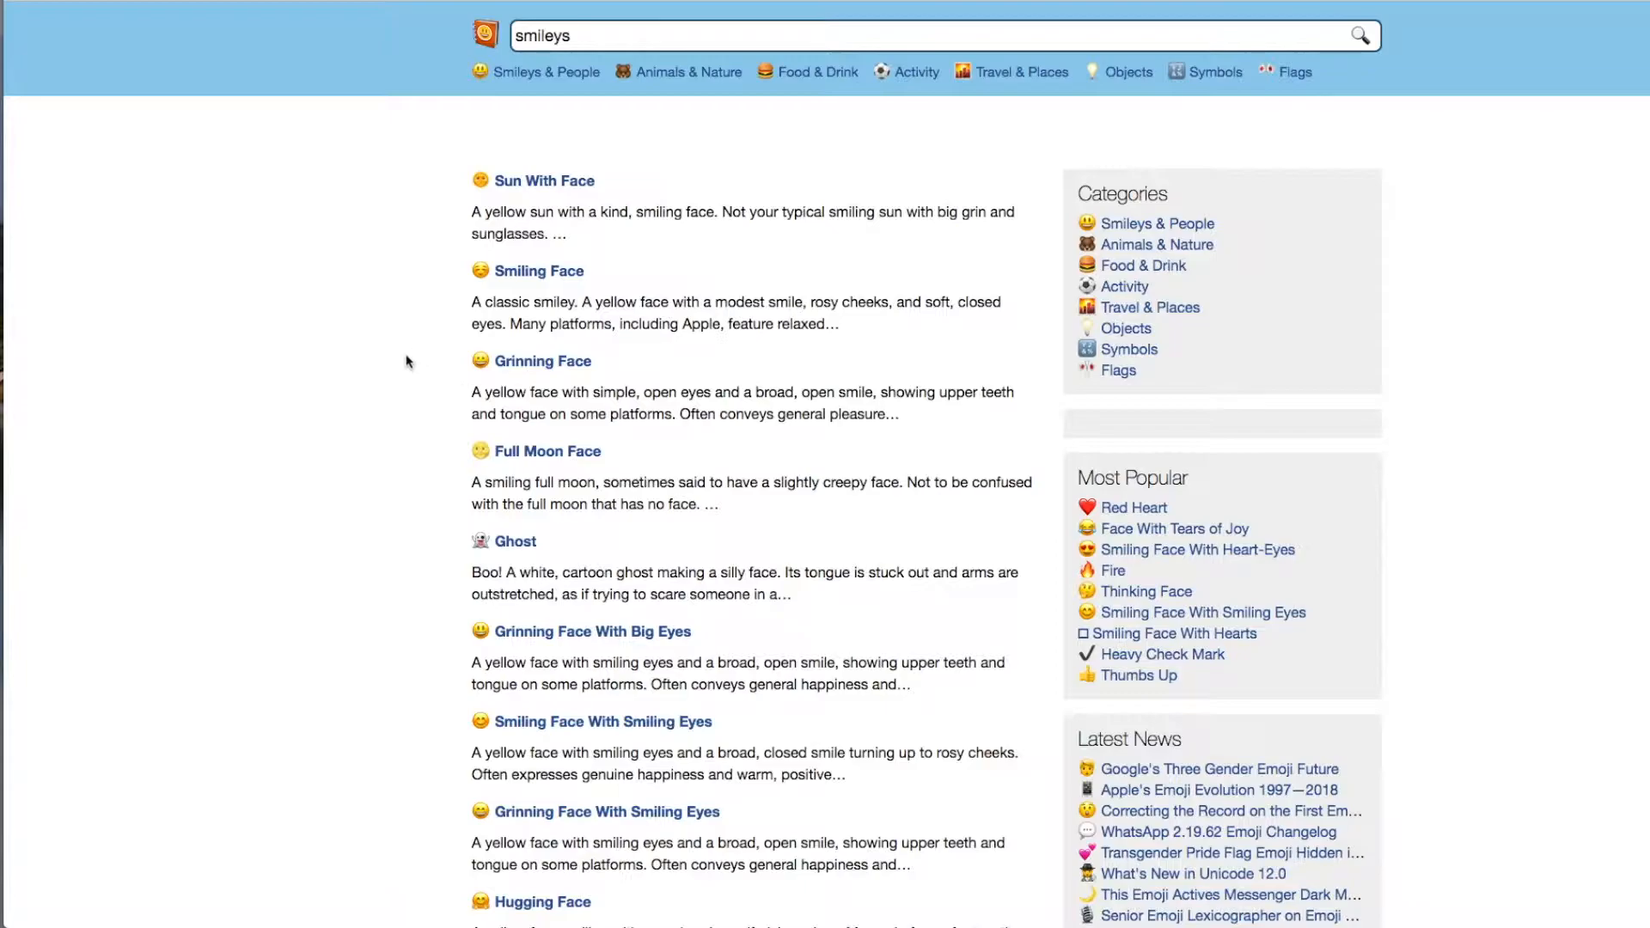
Step: Copy the Cowboy Hat Face emoji from Emojipedia and paste it at the end of the ad text in Ads Manager
scroll(394, 373, "down", 7)
scroll(393, 373, "down", 5)
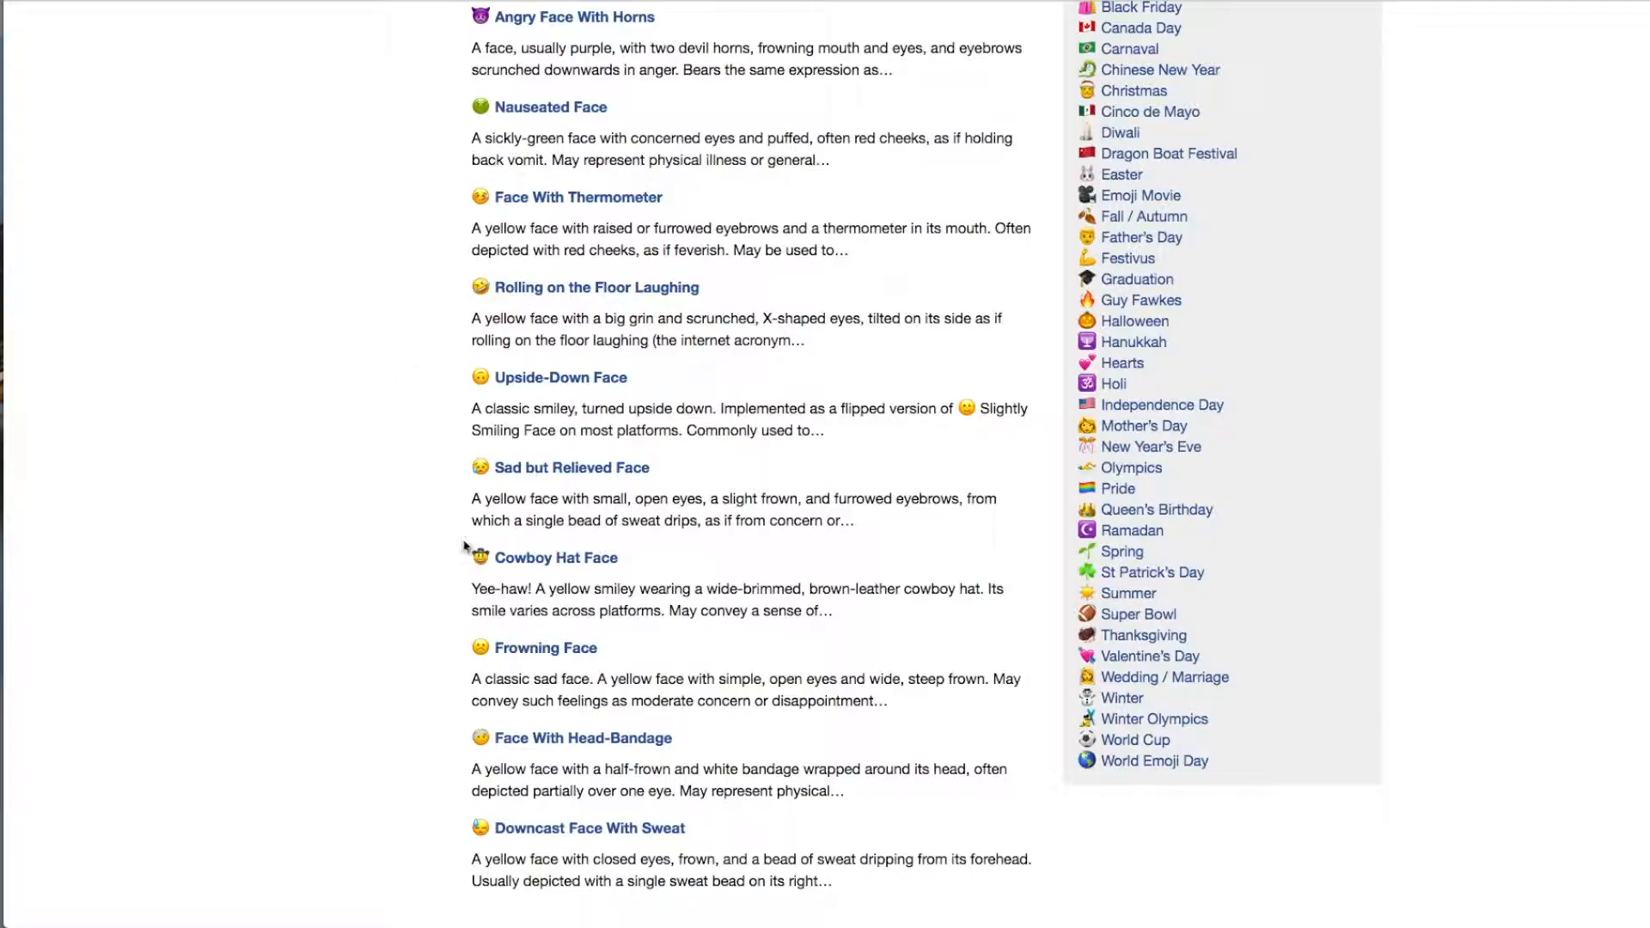
left_click(507, 559)
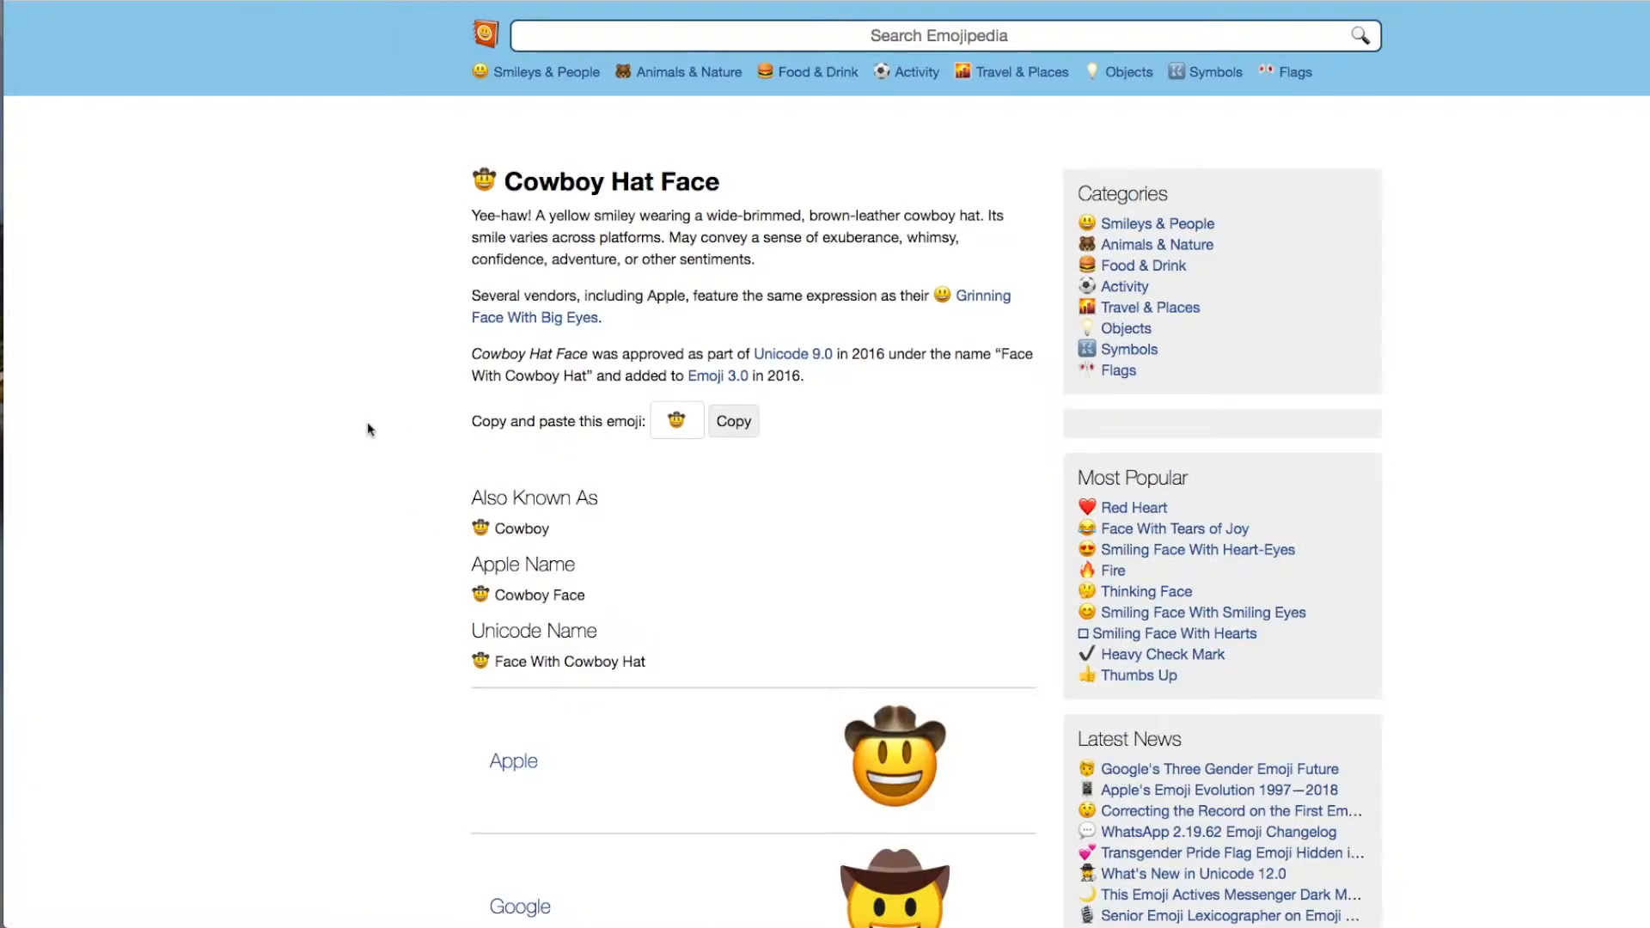
left_click(736, 422)
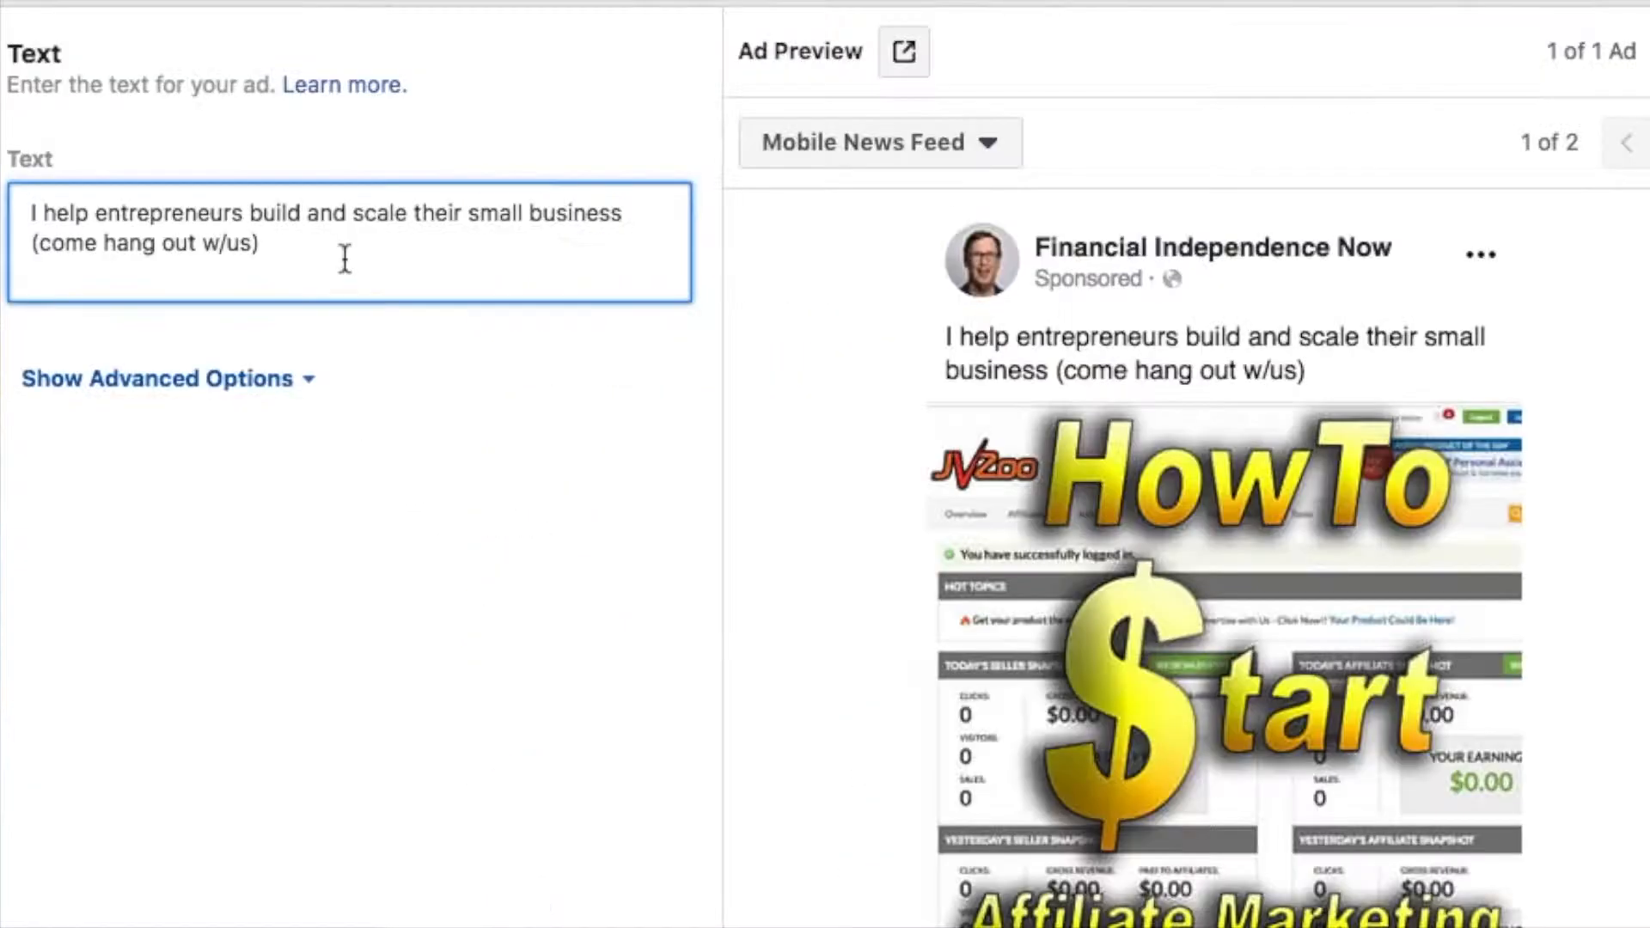
key("ctrl+v")
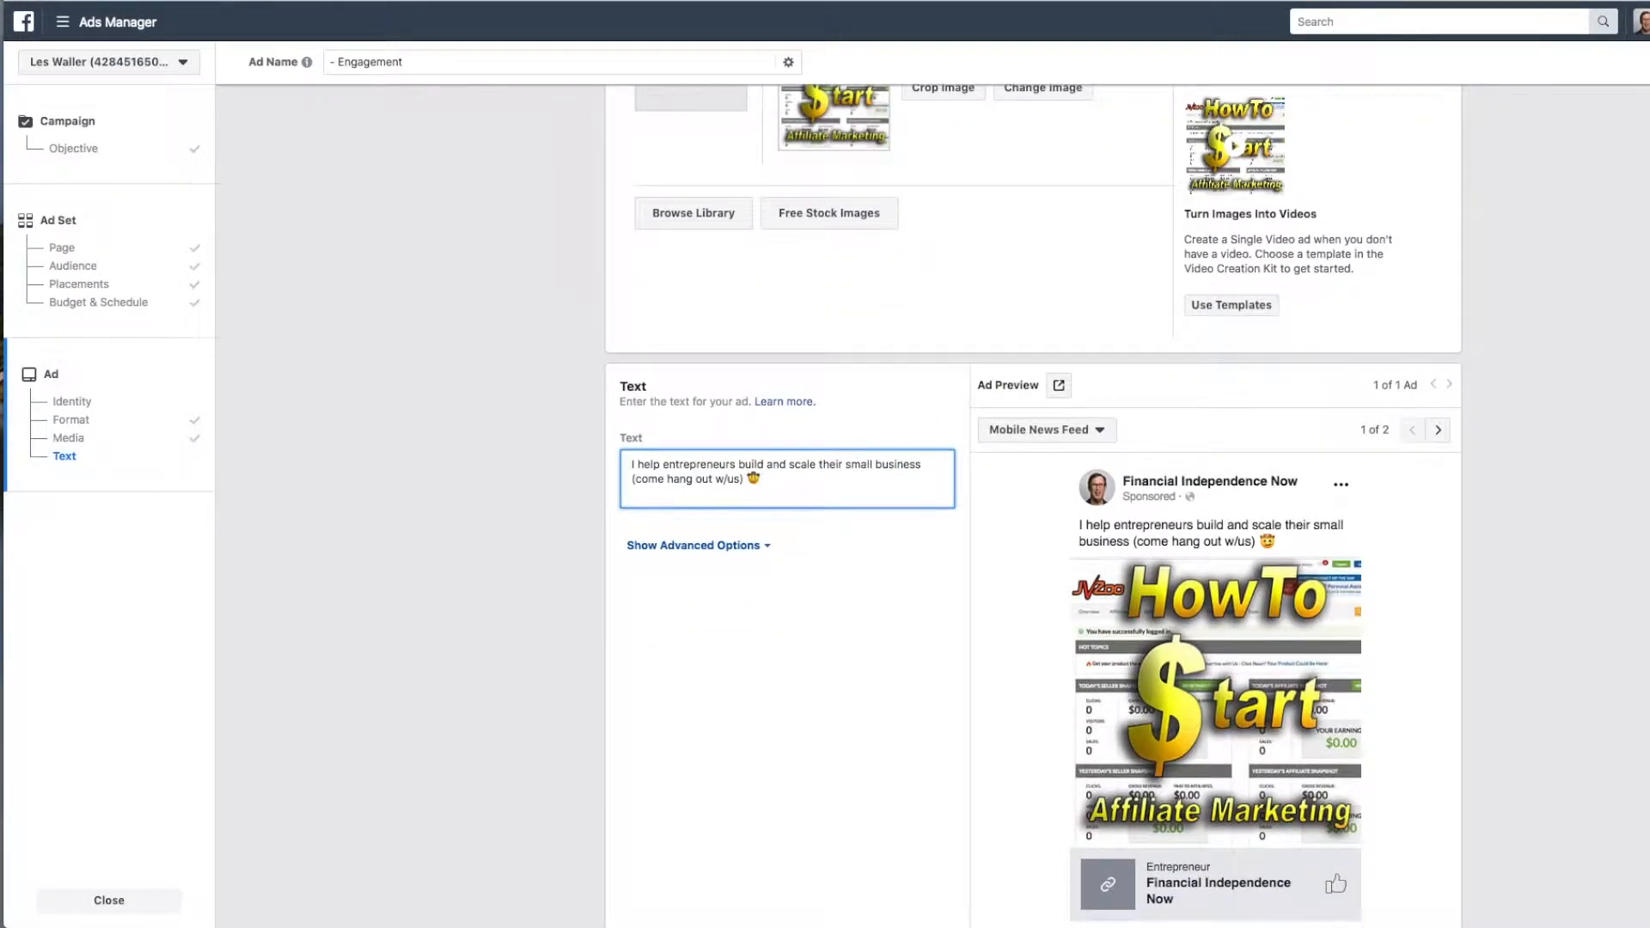
Step: Check the Mobile News Feed preview and replace the affiliate marketing ad image with the portrait photo of the man in glasses
scroll(1607, 599, "down", 5)
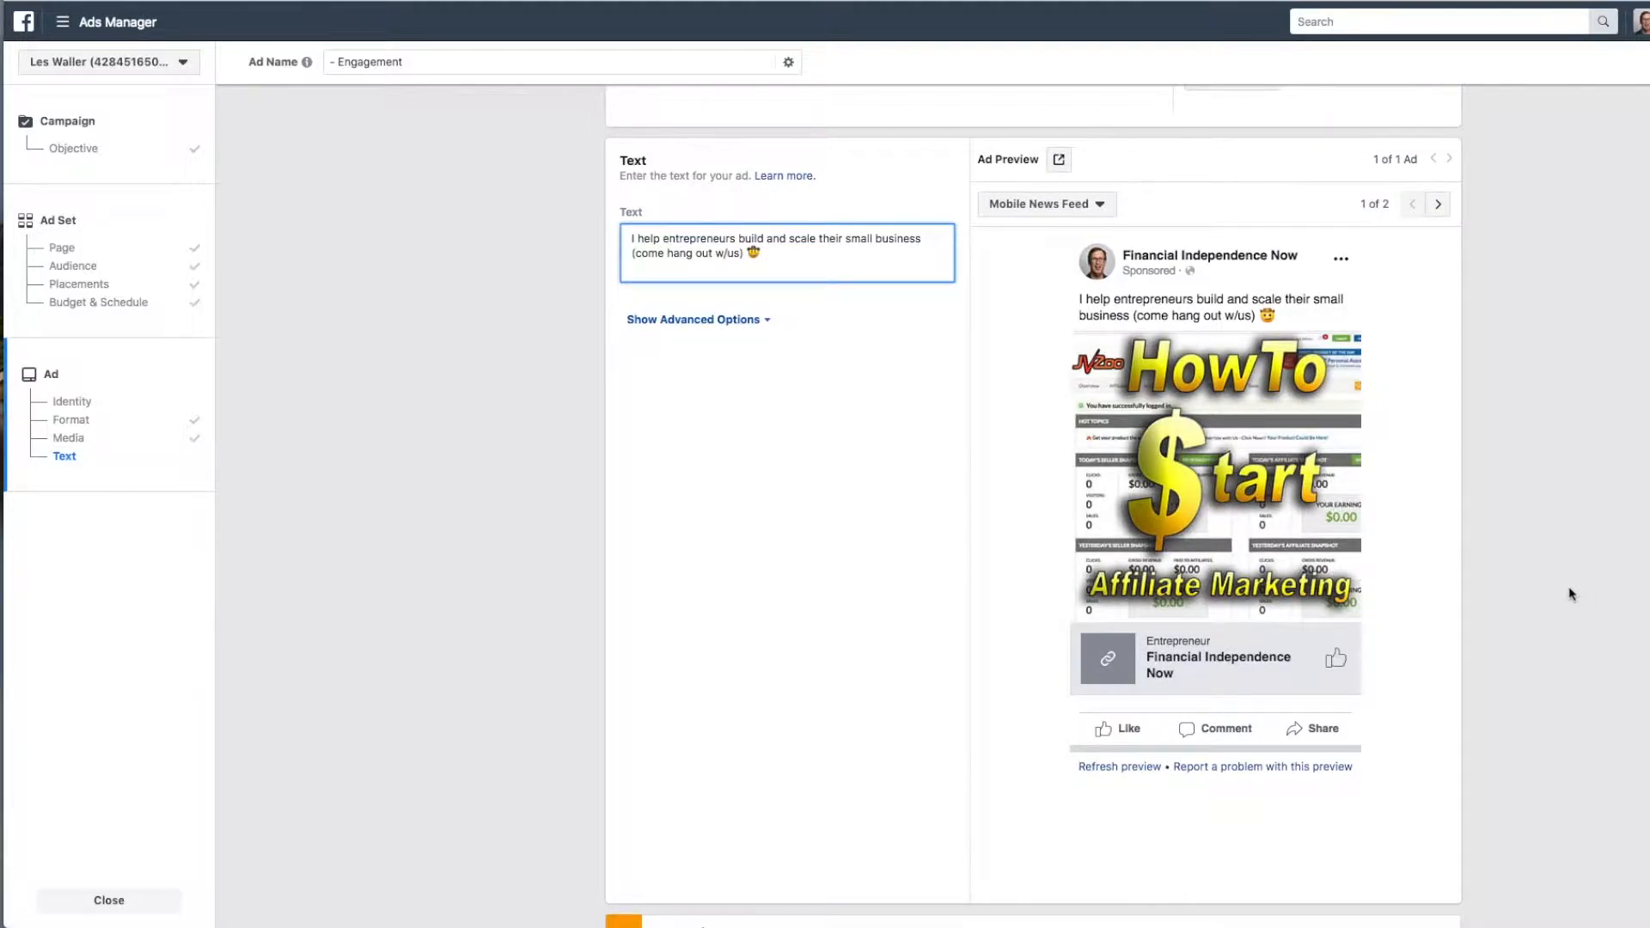
scroll(1572, 600, "up", 2)
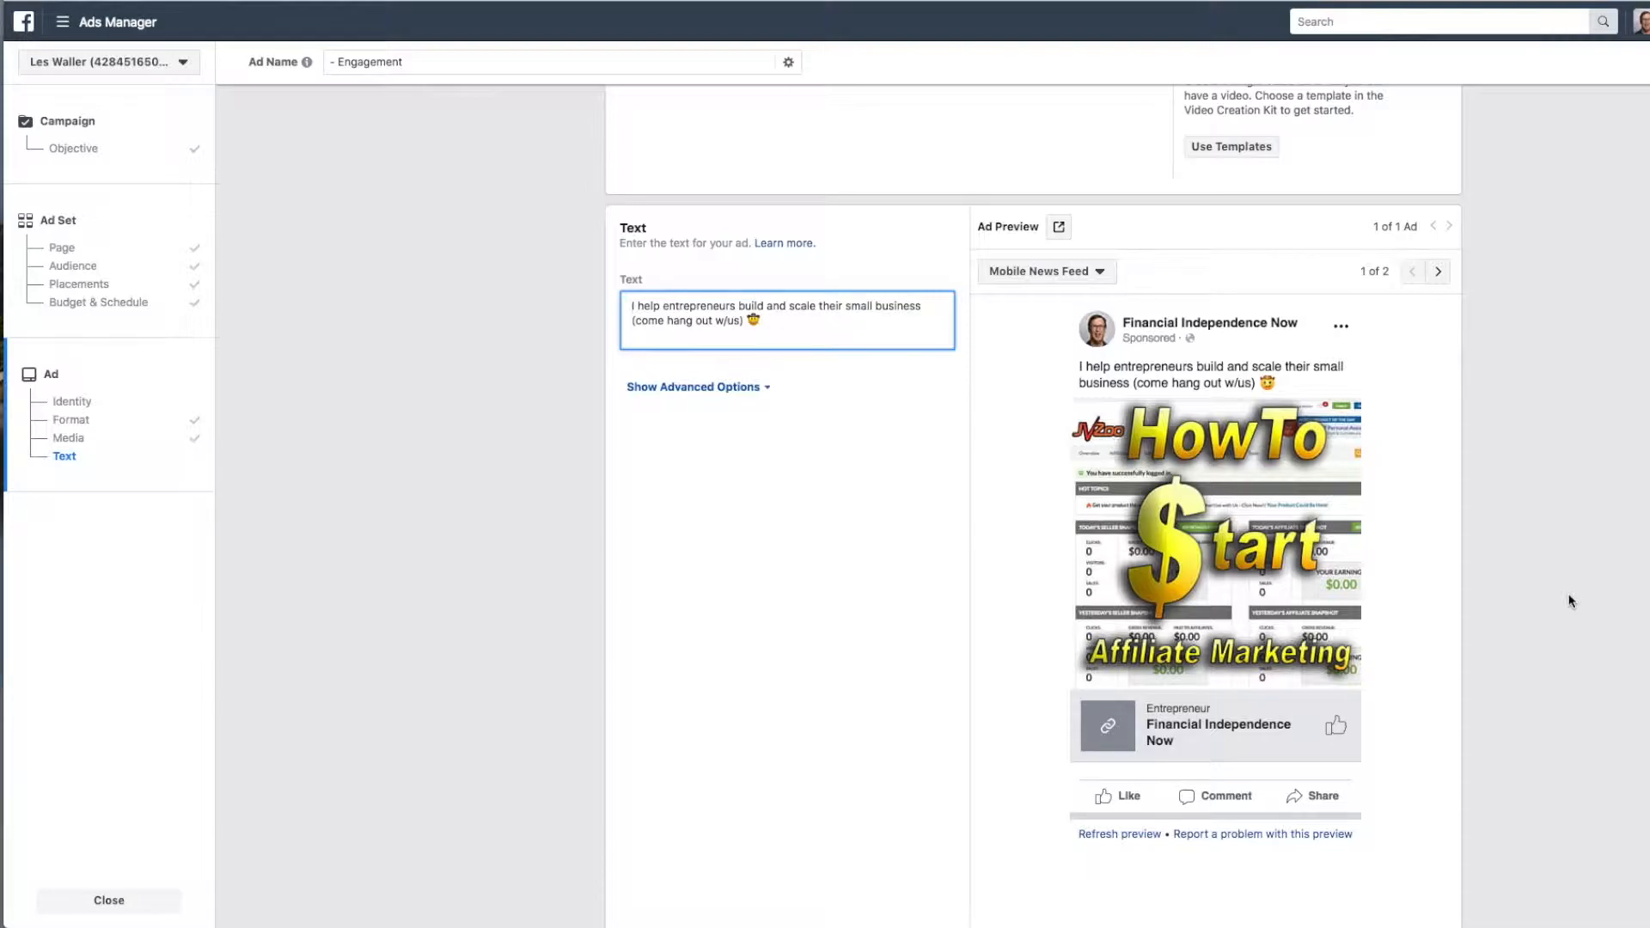
scroll(1572, 601, "down", 2)
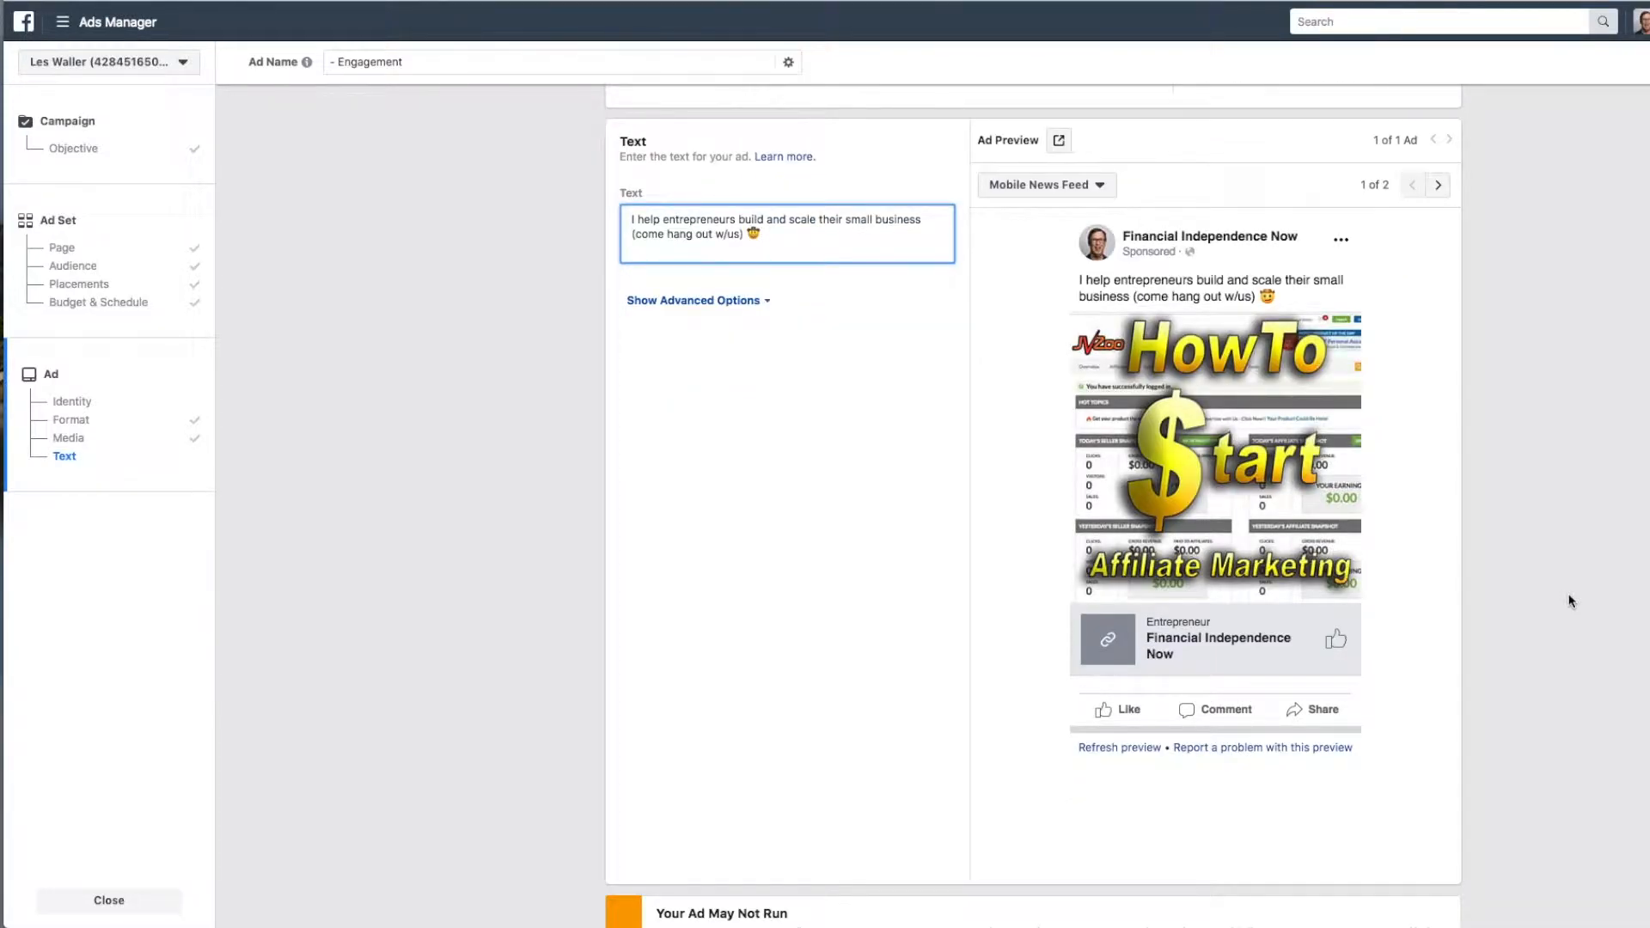
scroll(1571, 601, "up", 8)
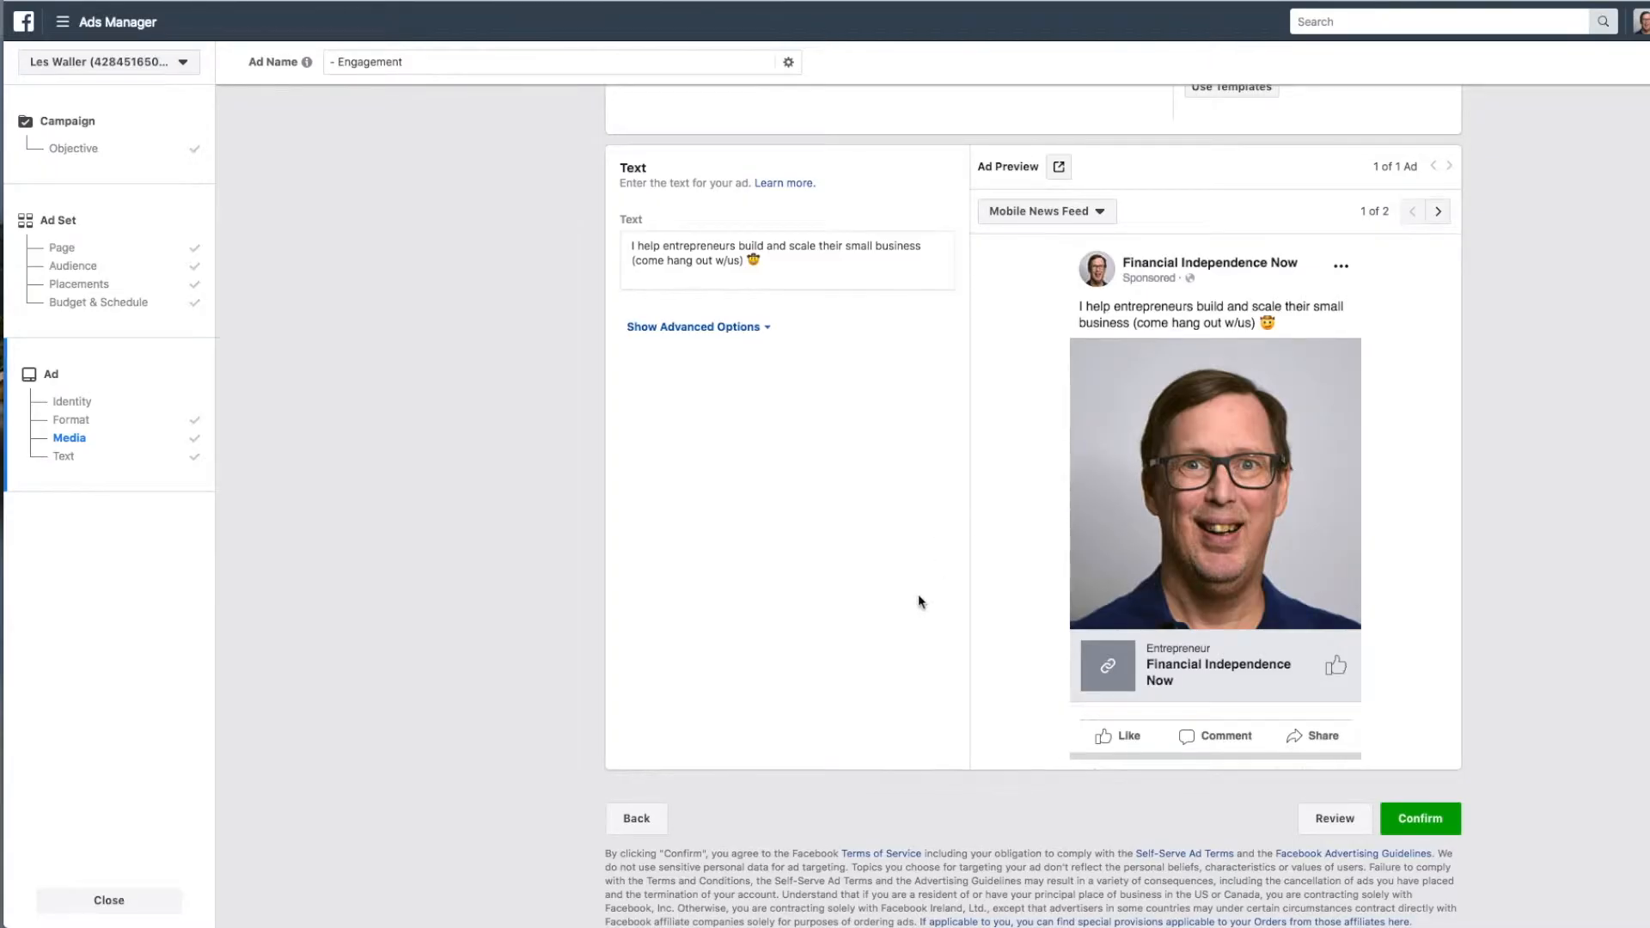
Step: Confirm the ad to submit the FB Page Likes campaign, and refresh the campaign list with the campaign deselected
scroll(891, 660, "up", 2)
scroll(911, 660, "down", 2)
left_click(1415, 821)
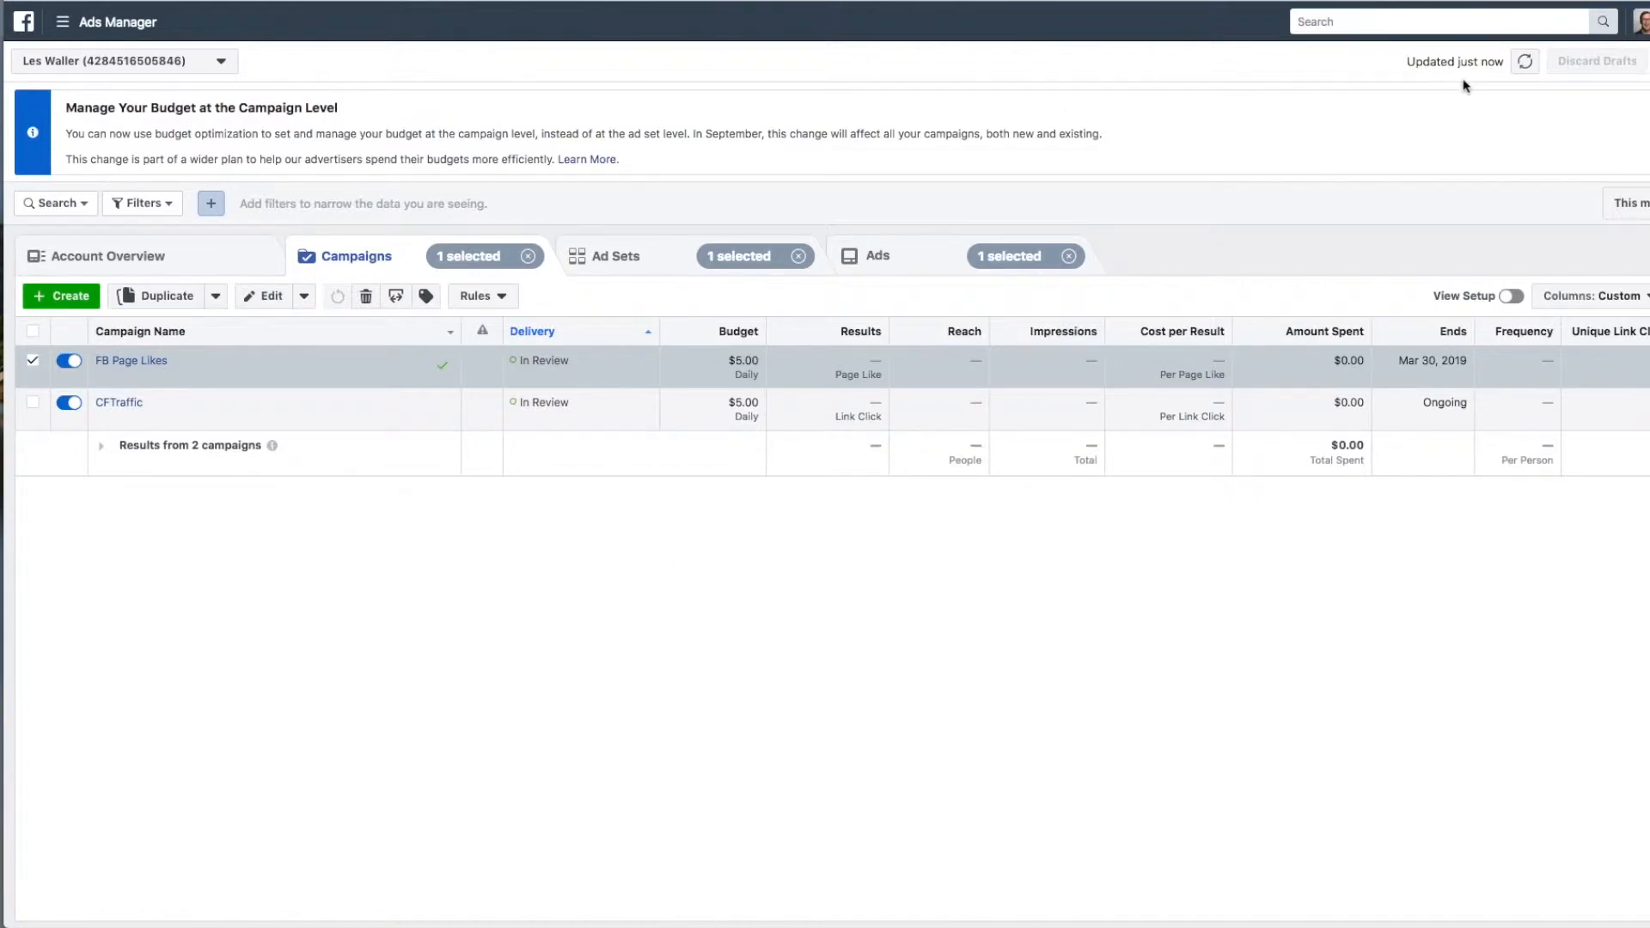
left_click(1526, 62)
left_click(635, 561)
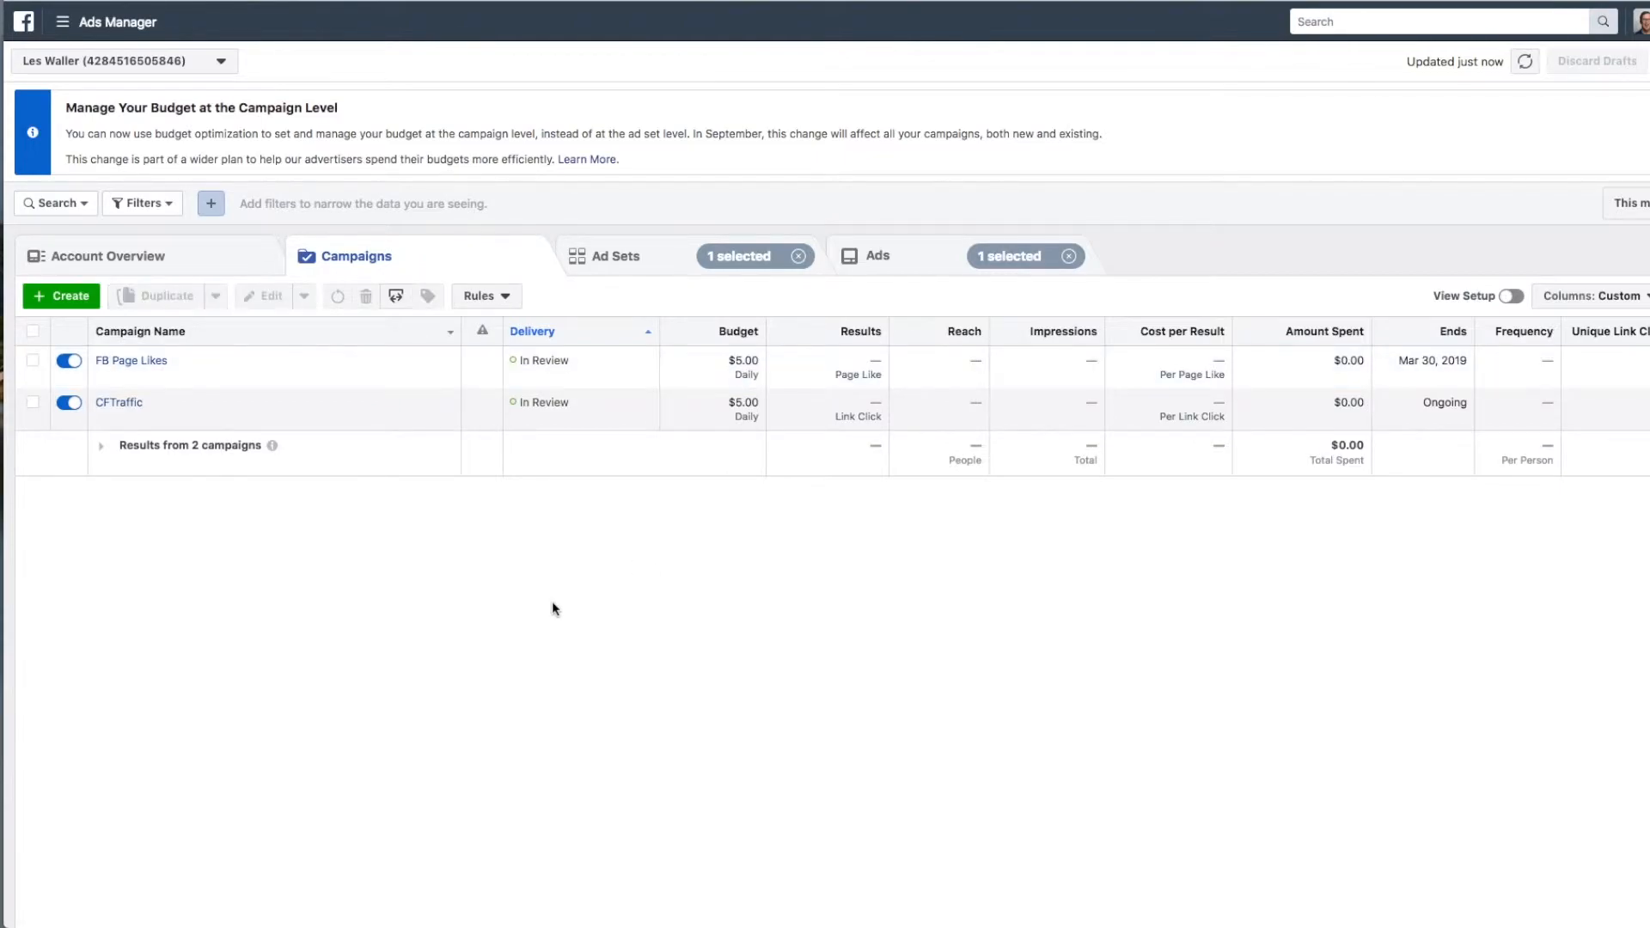